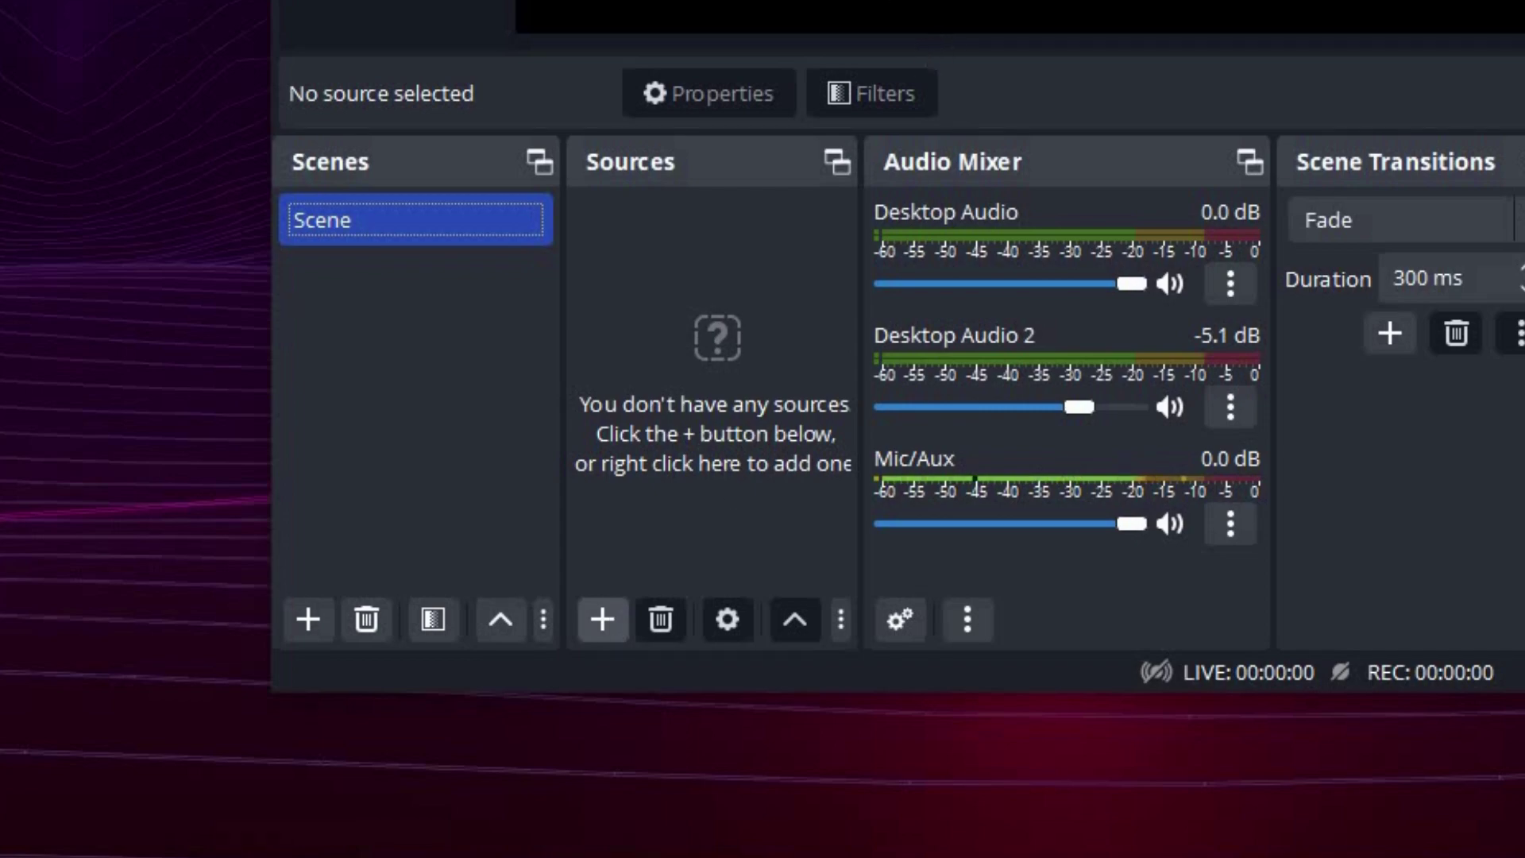
Add a new Game Capture source to the scene.
click(521, 731)
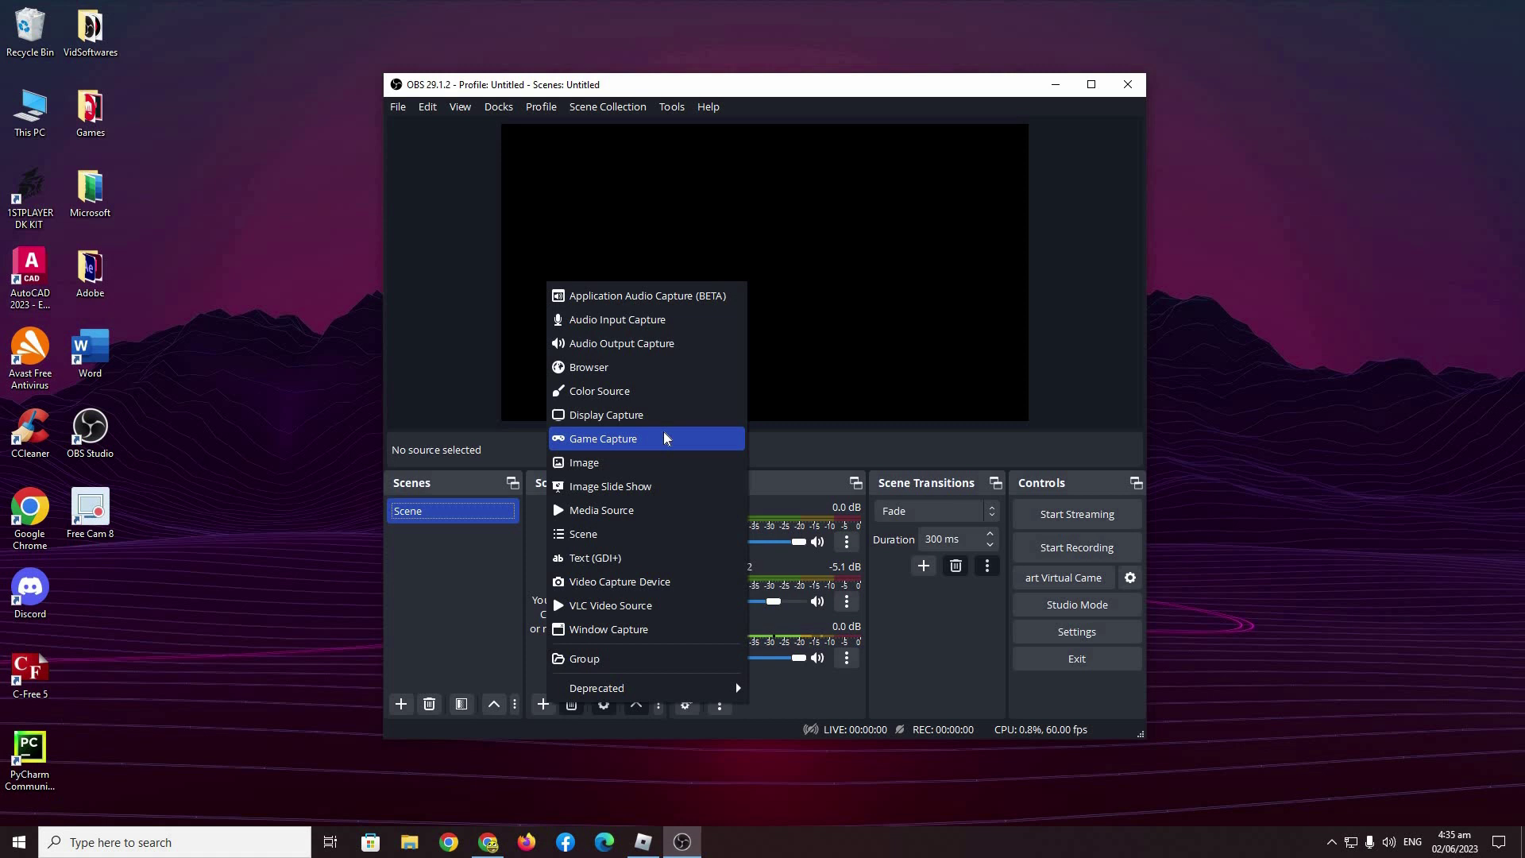
click(1092, 285)
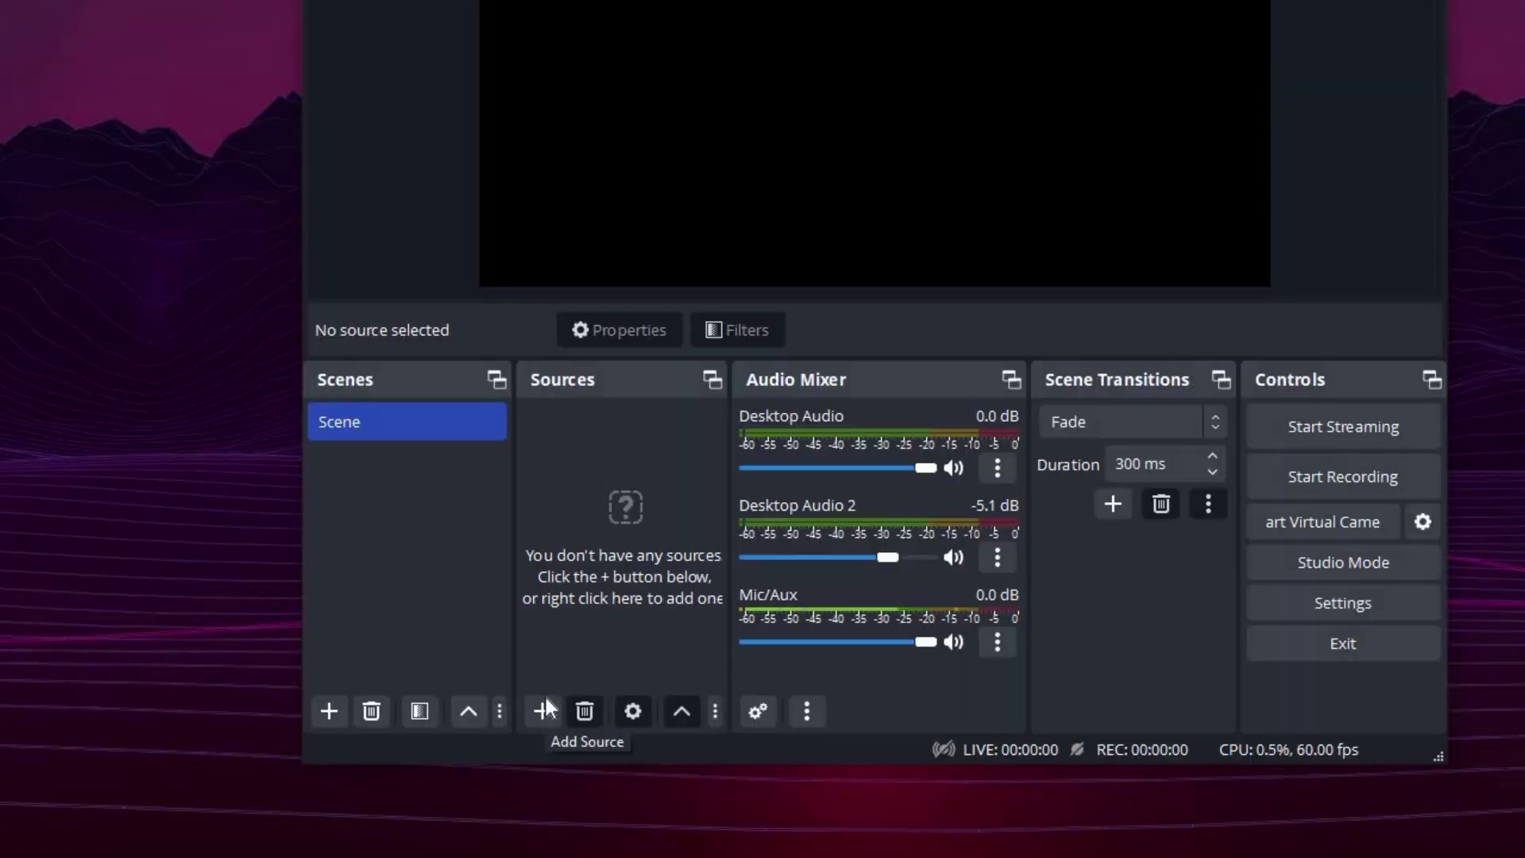
click(545, 705)
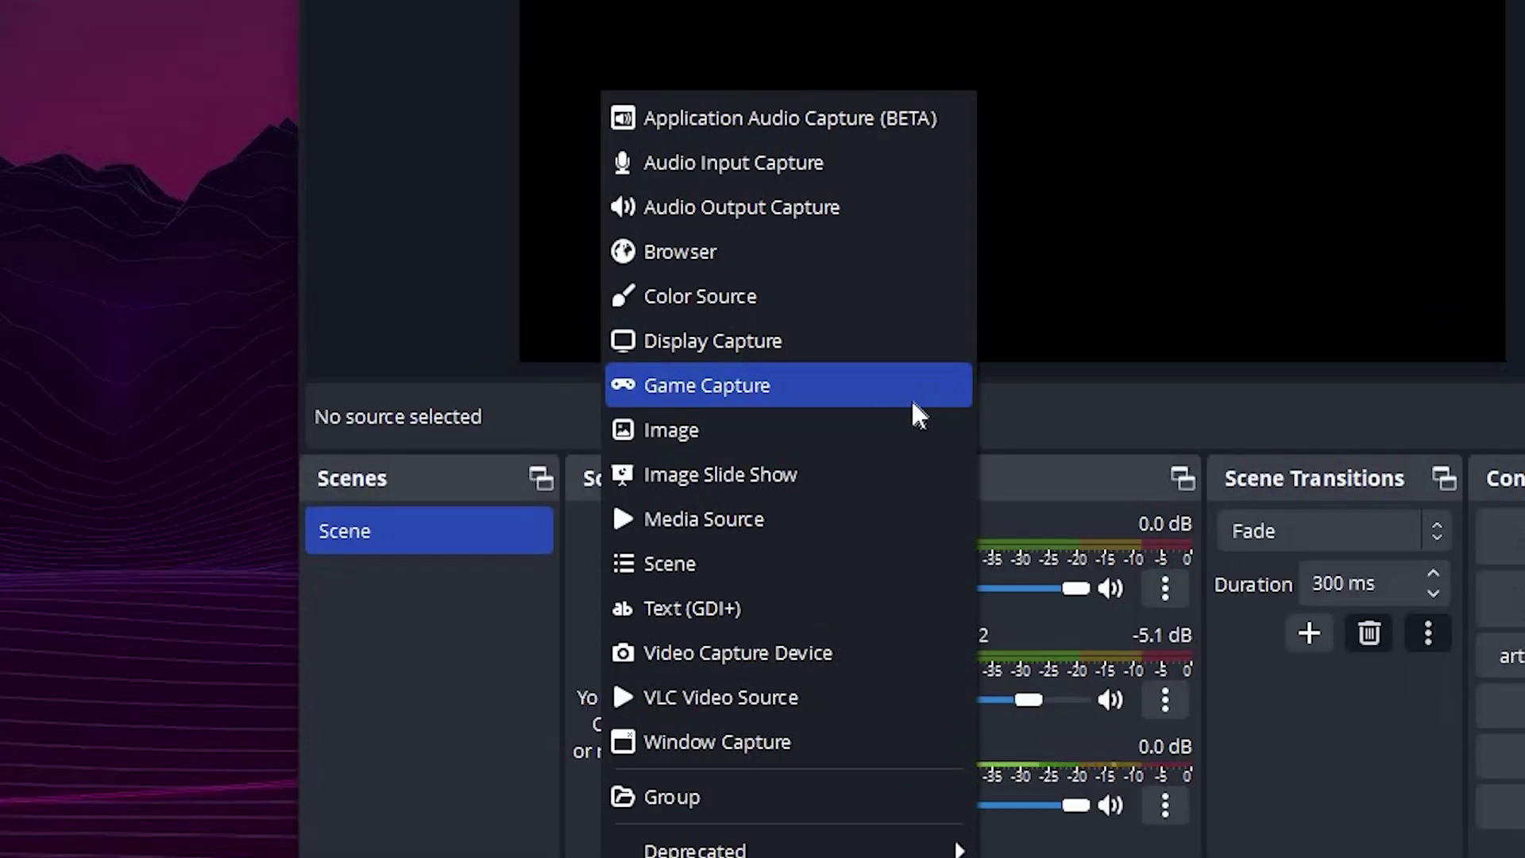
click(912, 397)
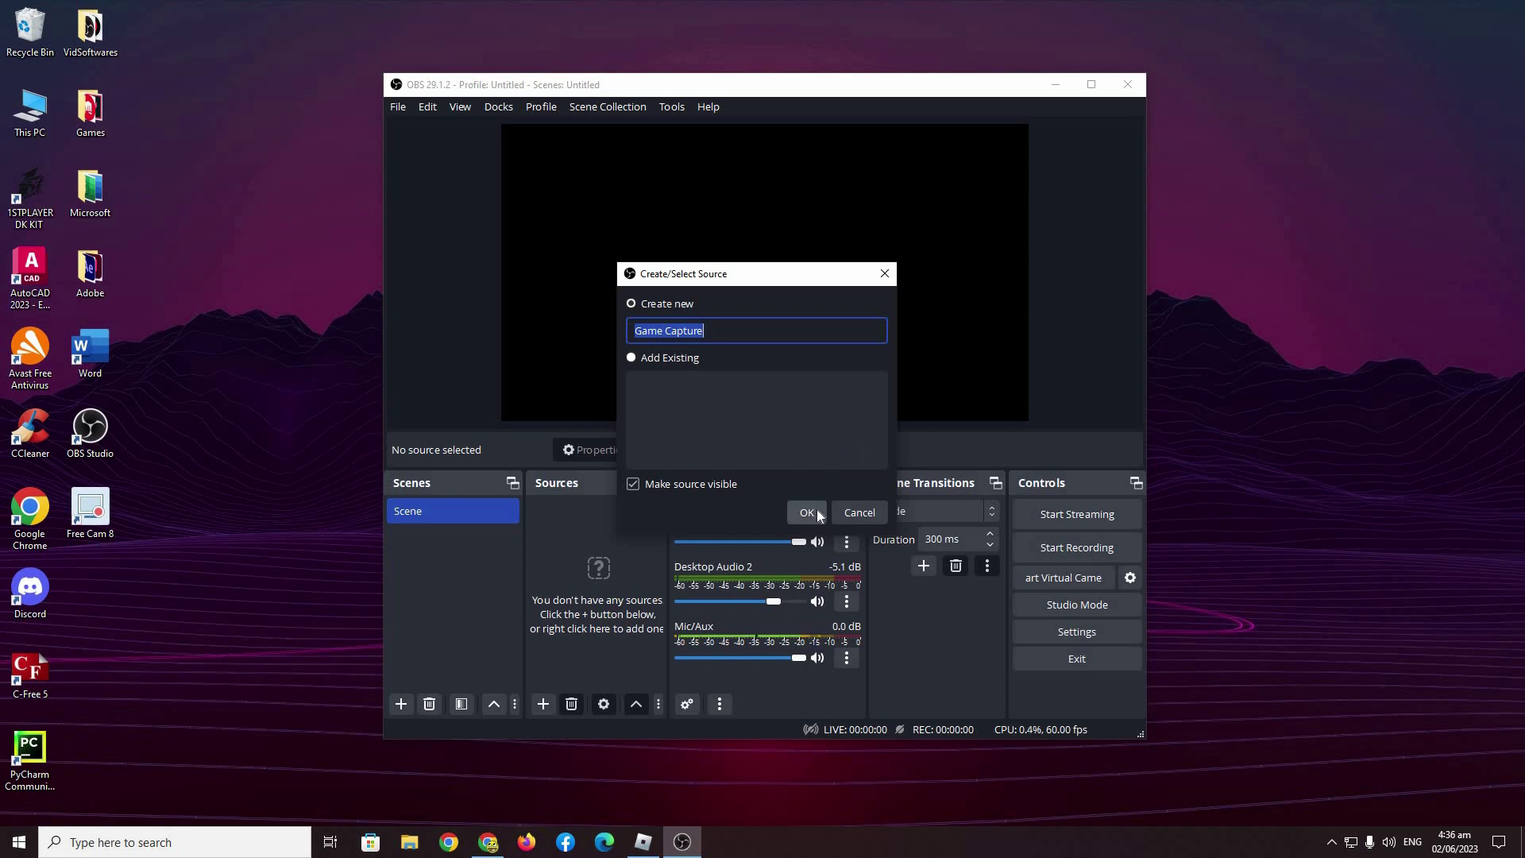
click(807, 512)
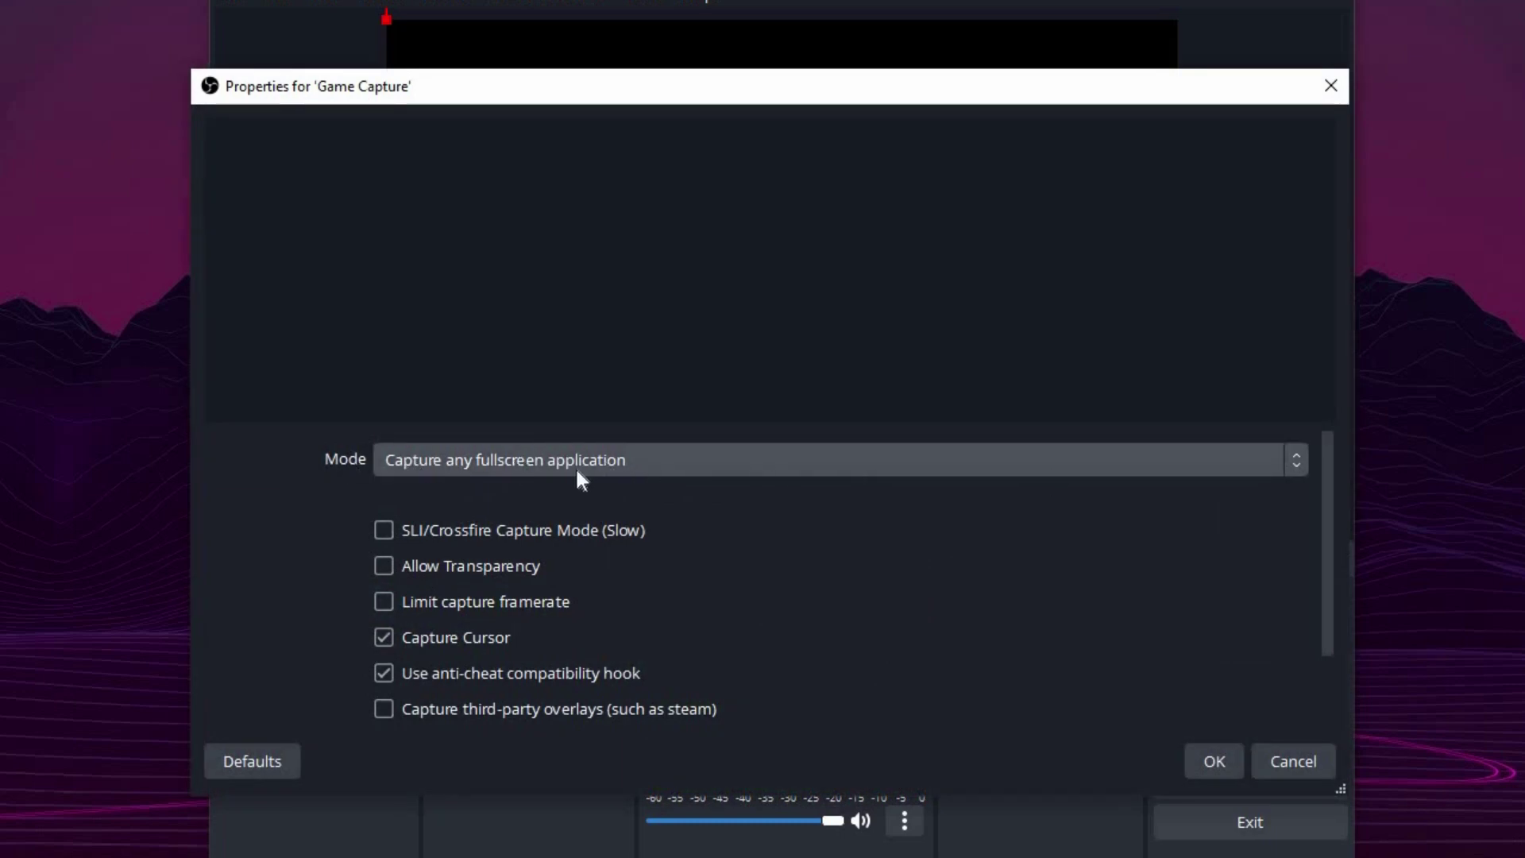
Set the Game Capture mode to 'Capture specific window' and browse the window list.
click(385, 465)
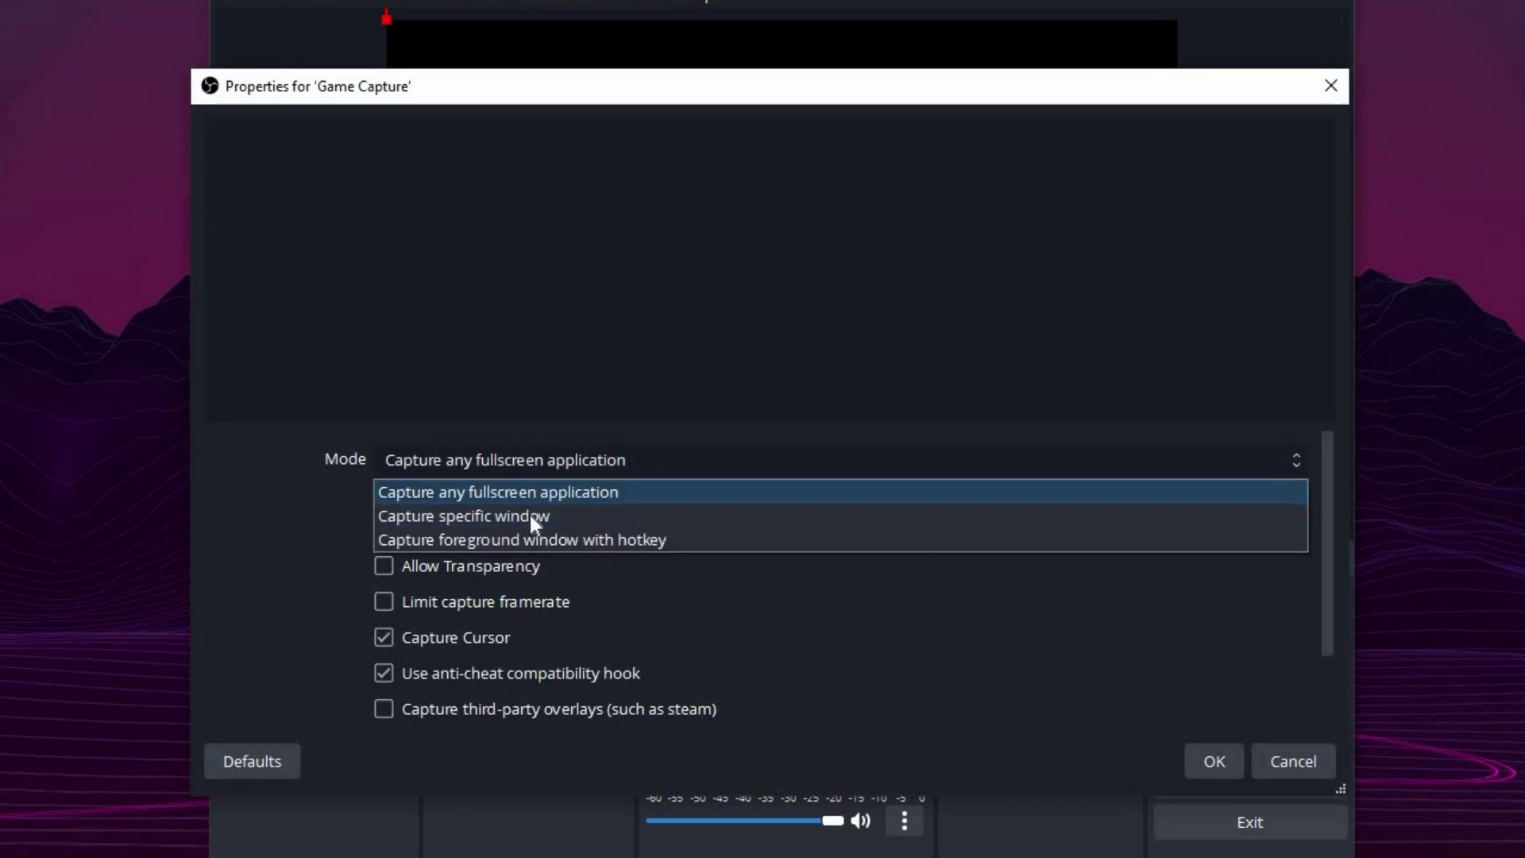
click(393, 518)
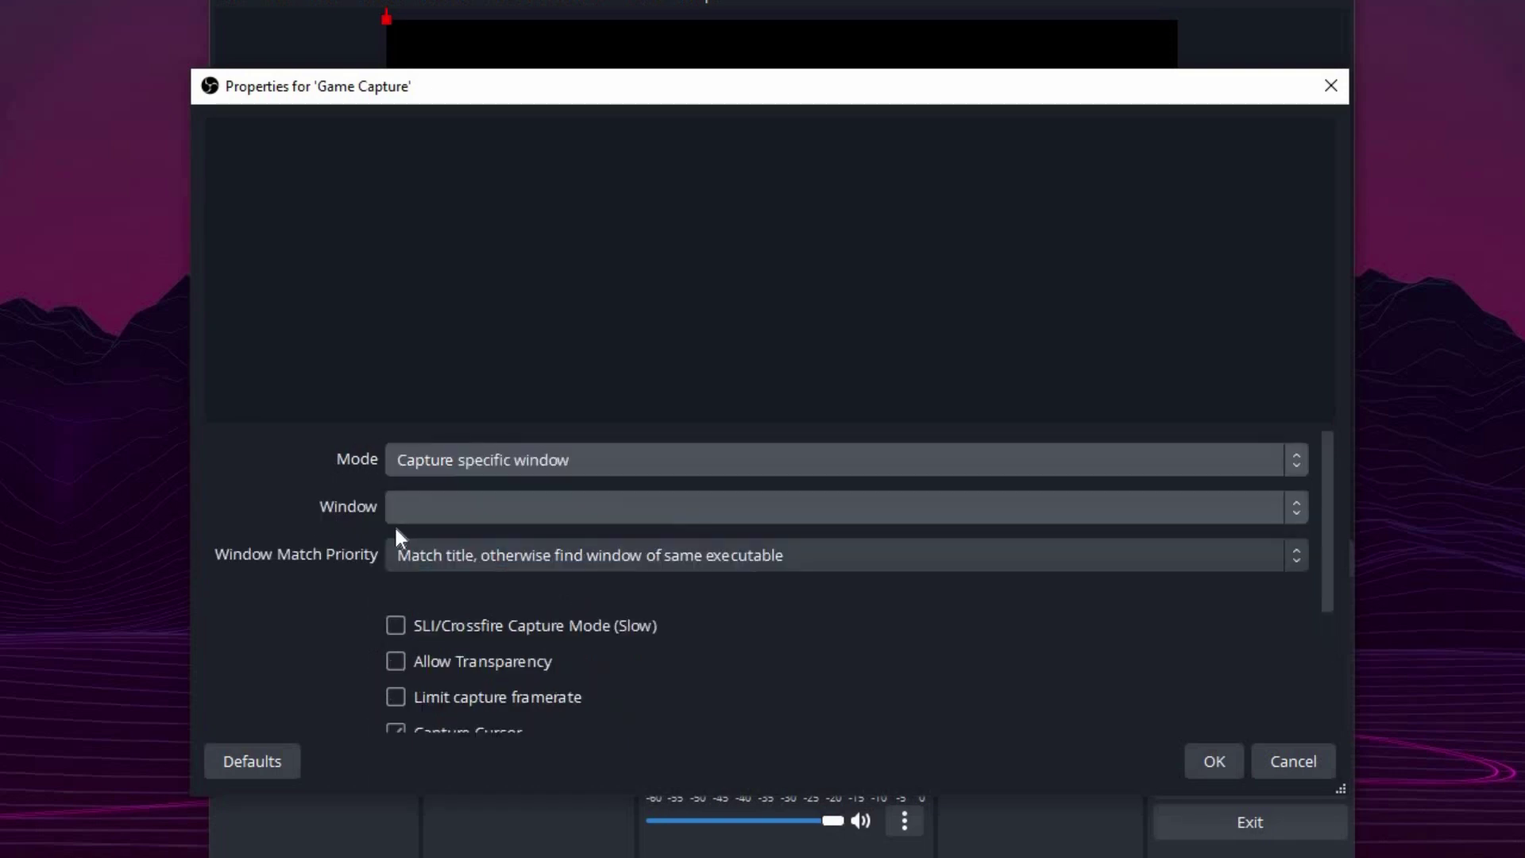
click(588, 507)
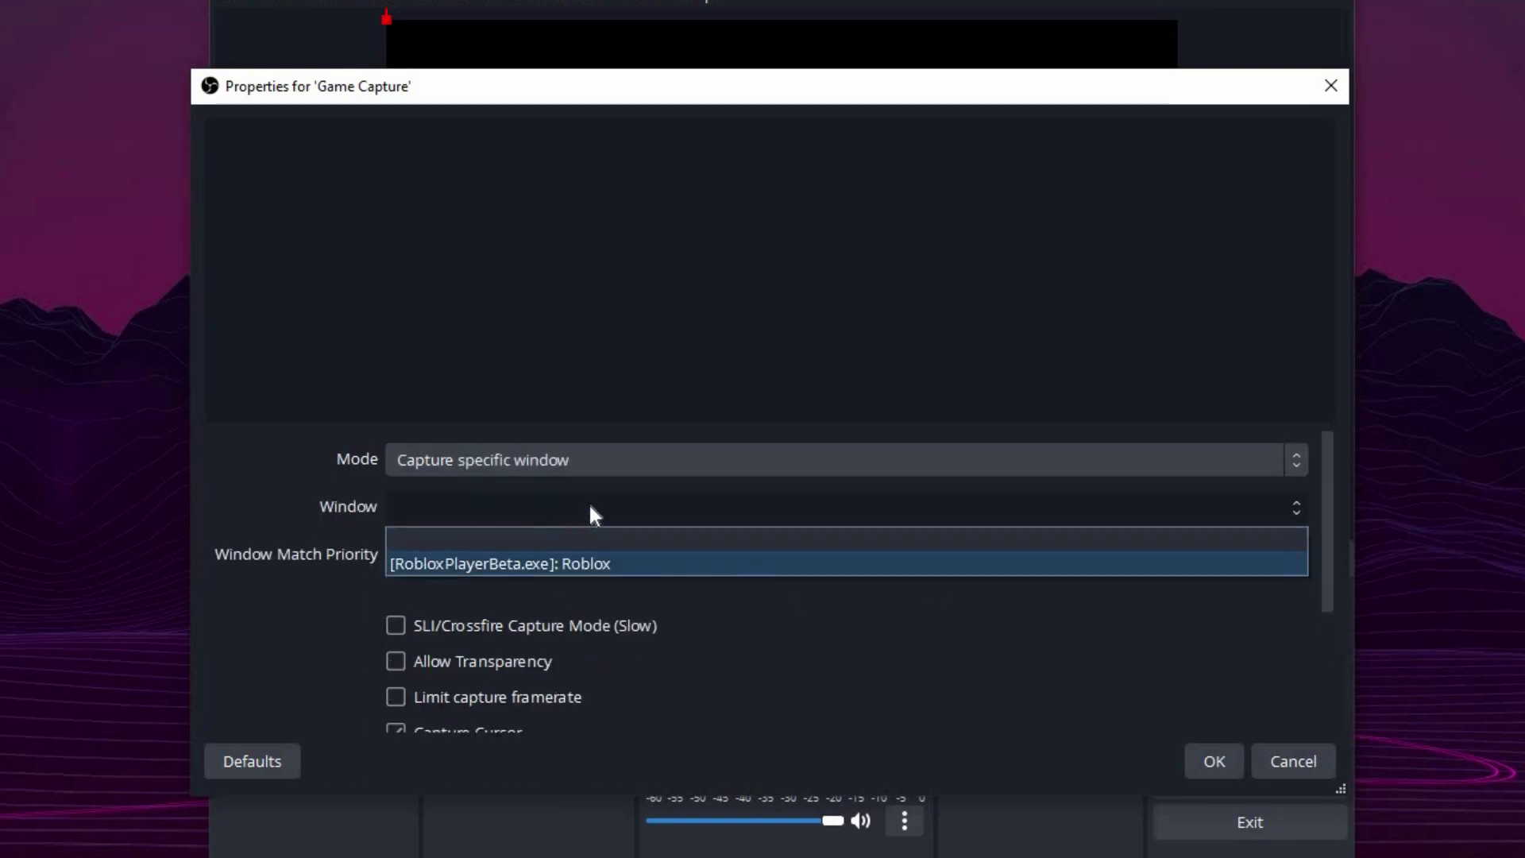
click(588, 506)
click(597, 512)
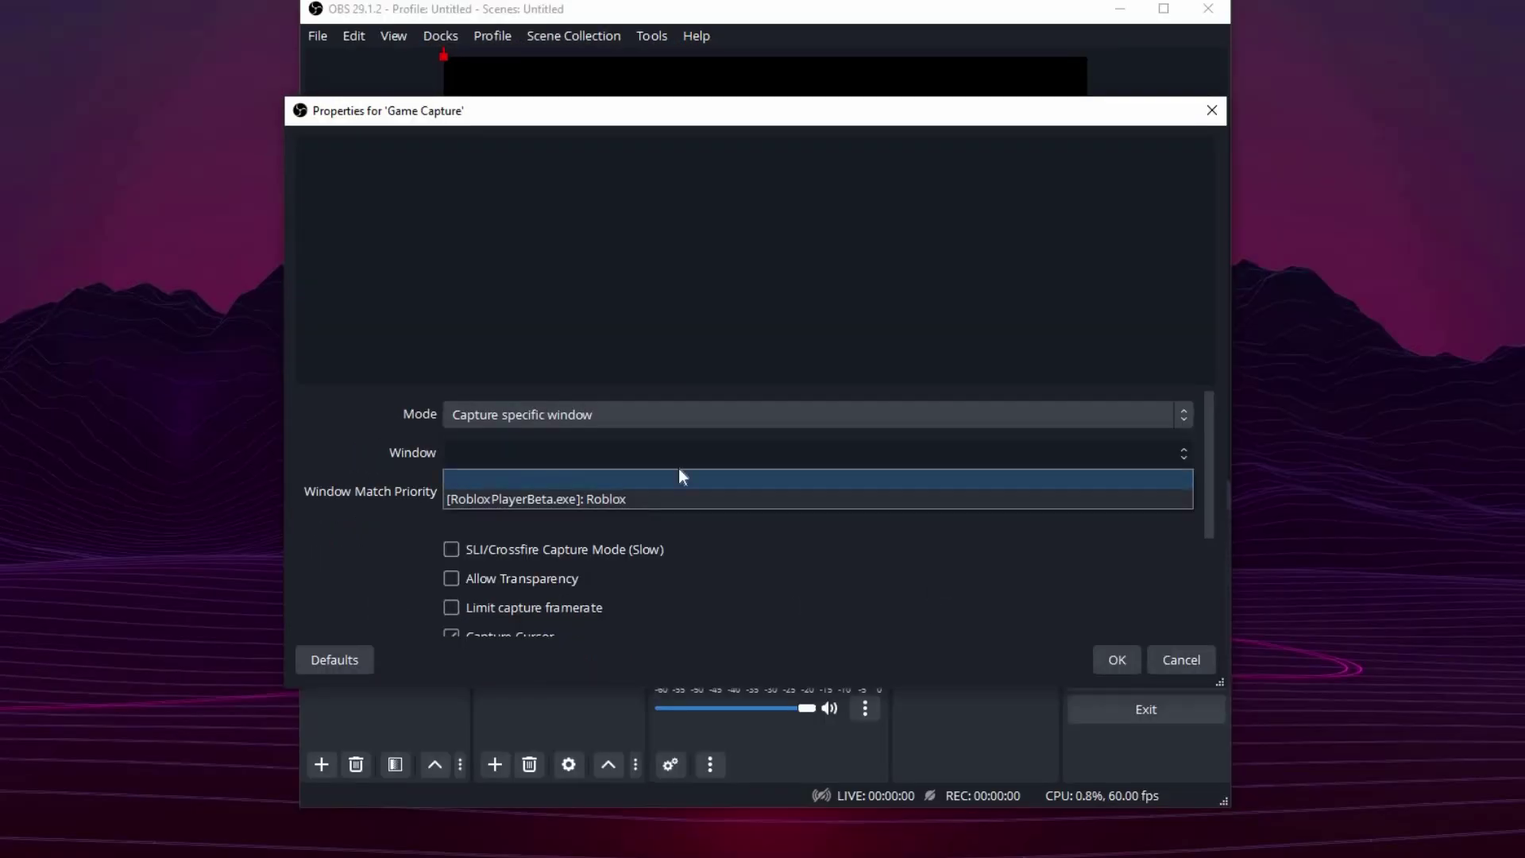
click(682, 477)
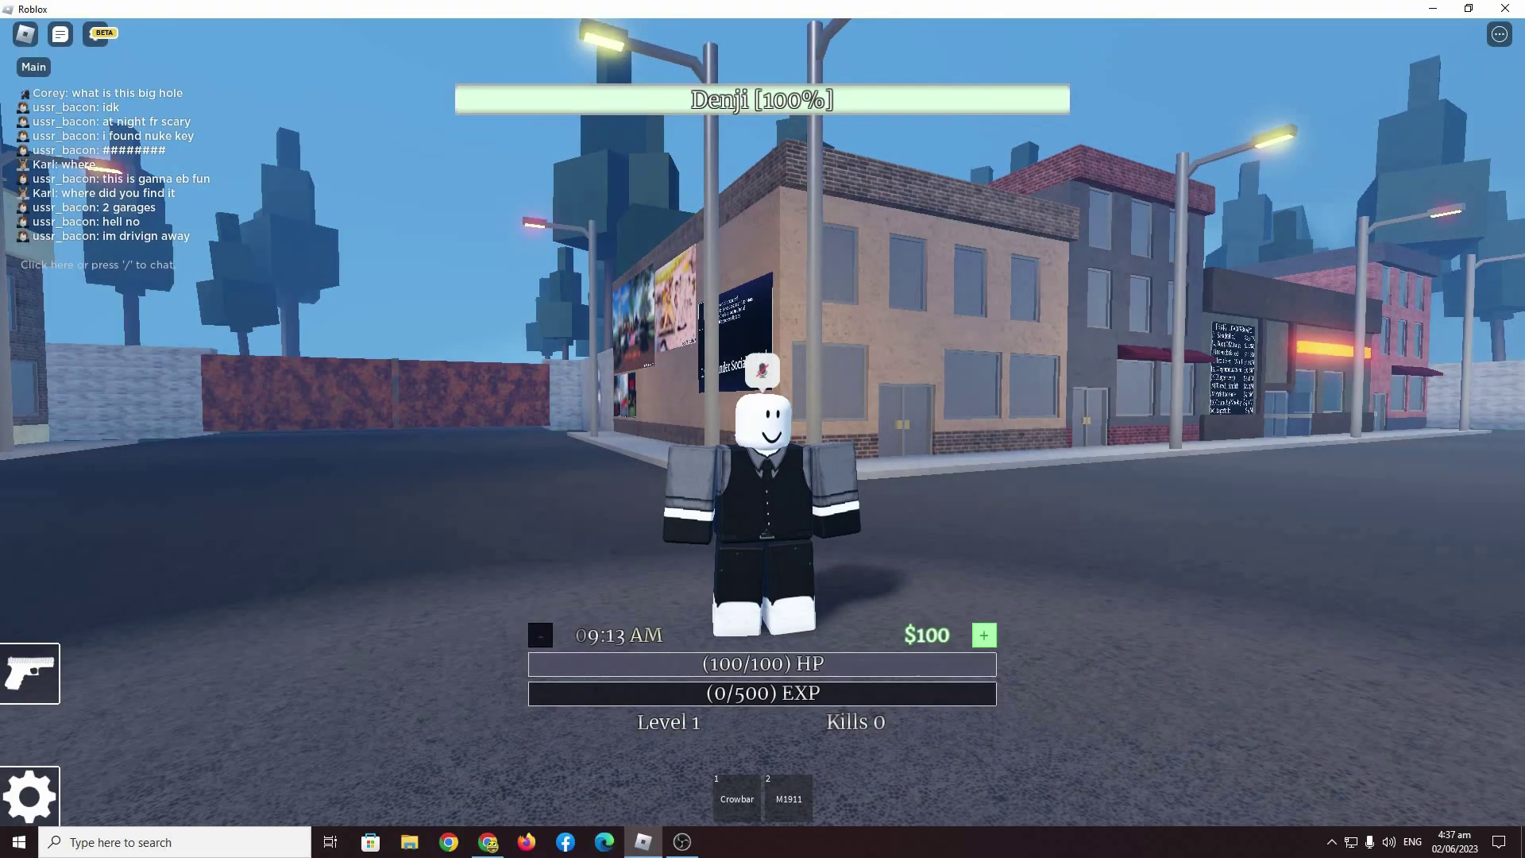
Hide OBS to check the live Roblox capture, moving the character, then return to OBS.
click(1431, 10)
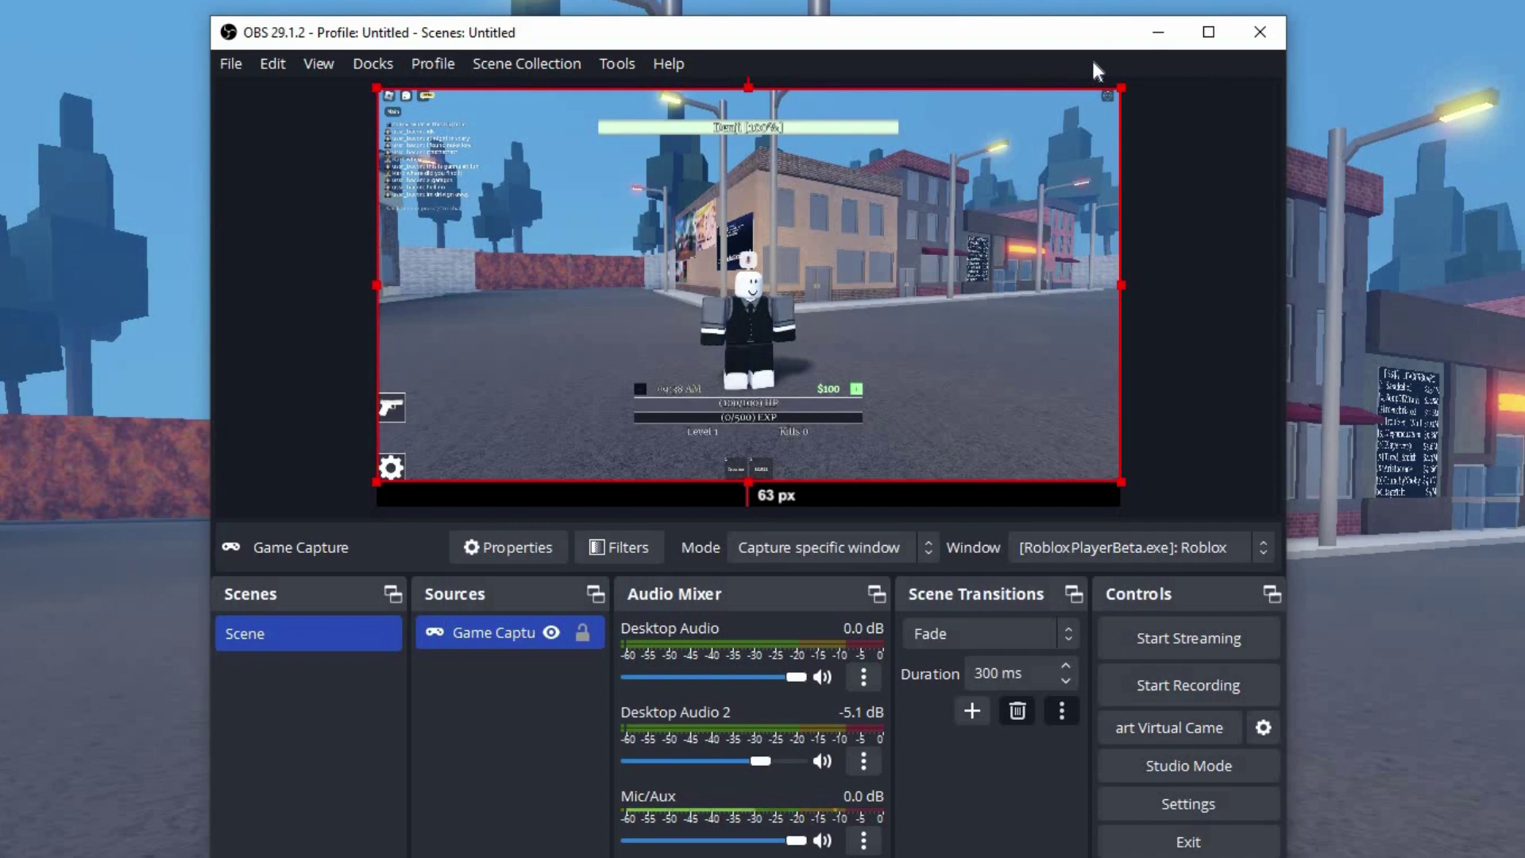
click(1151, 43)
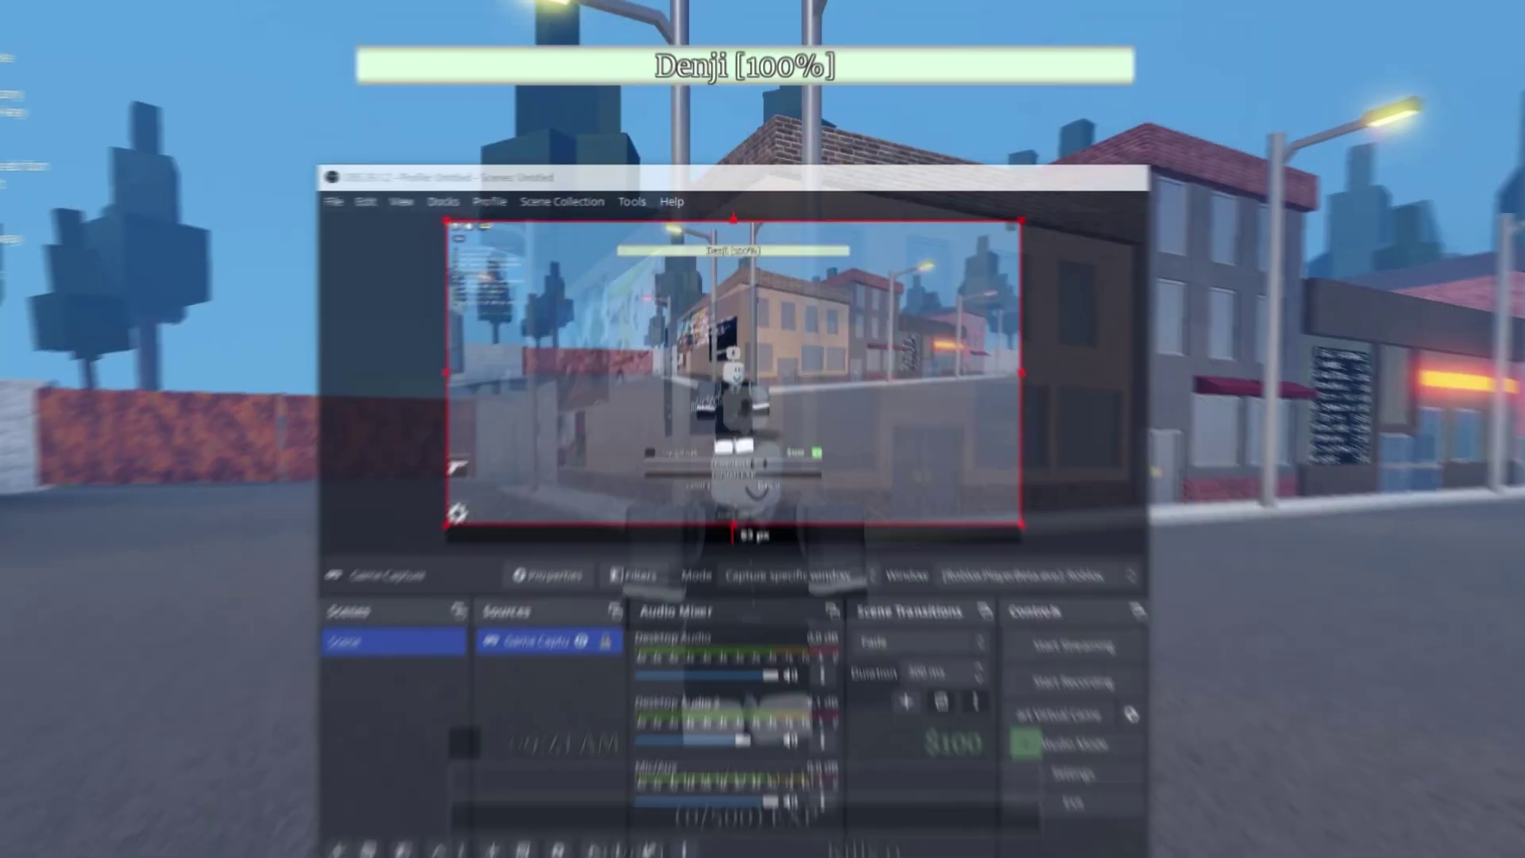
key(w)
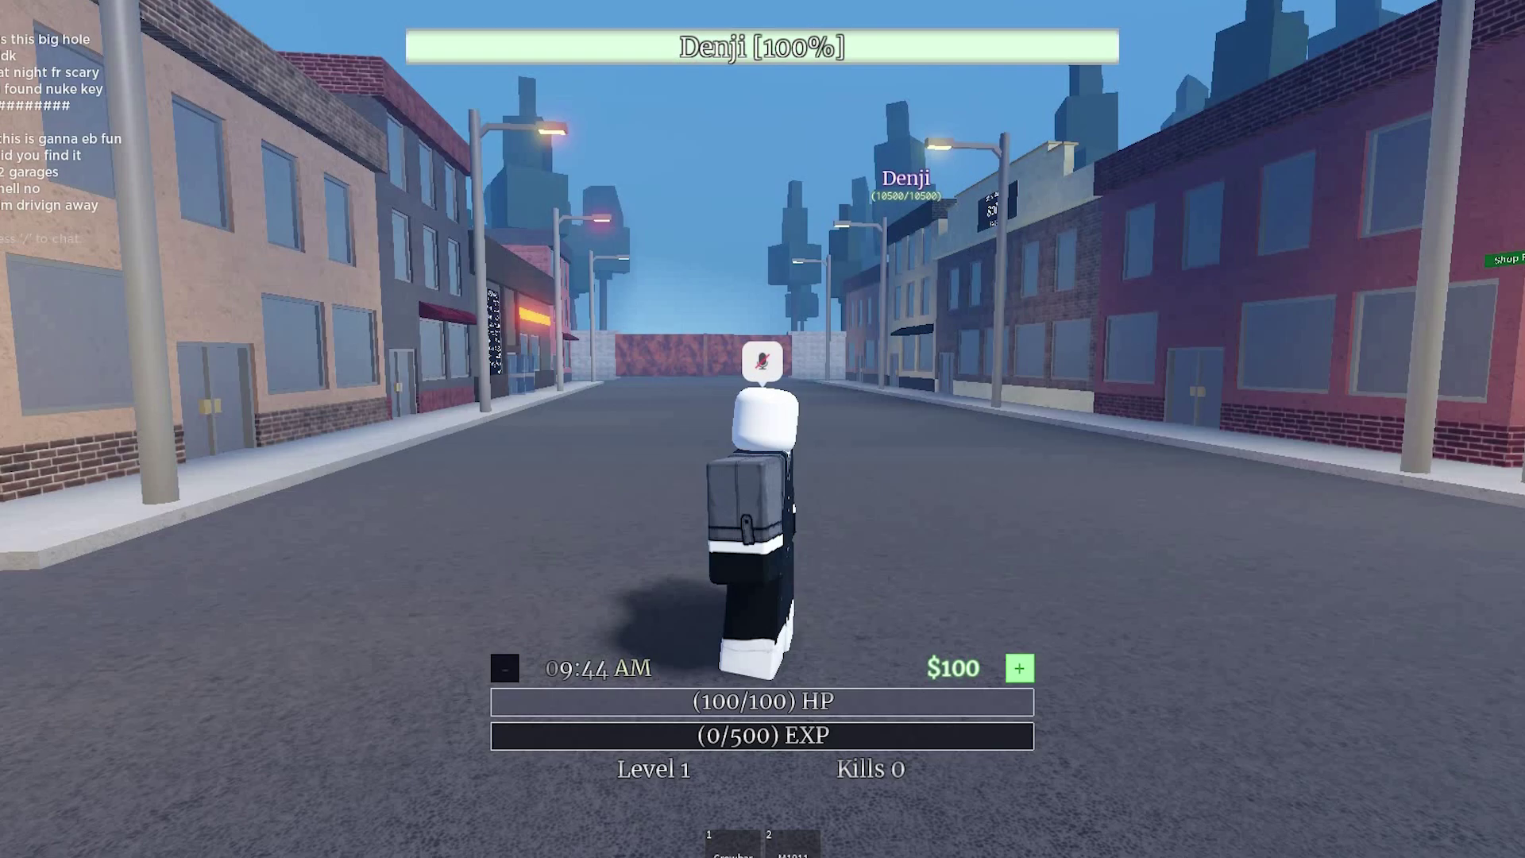
key(alt+Tab)
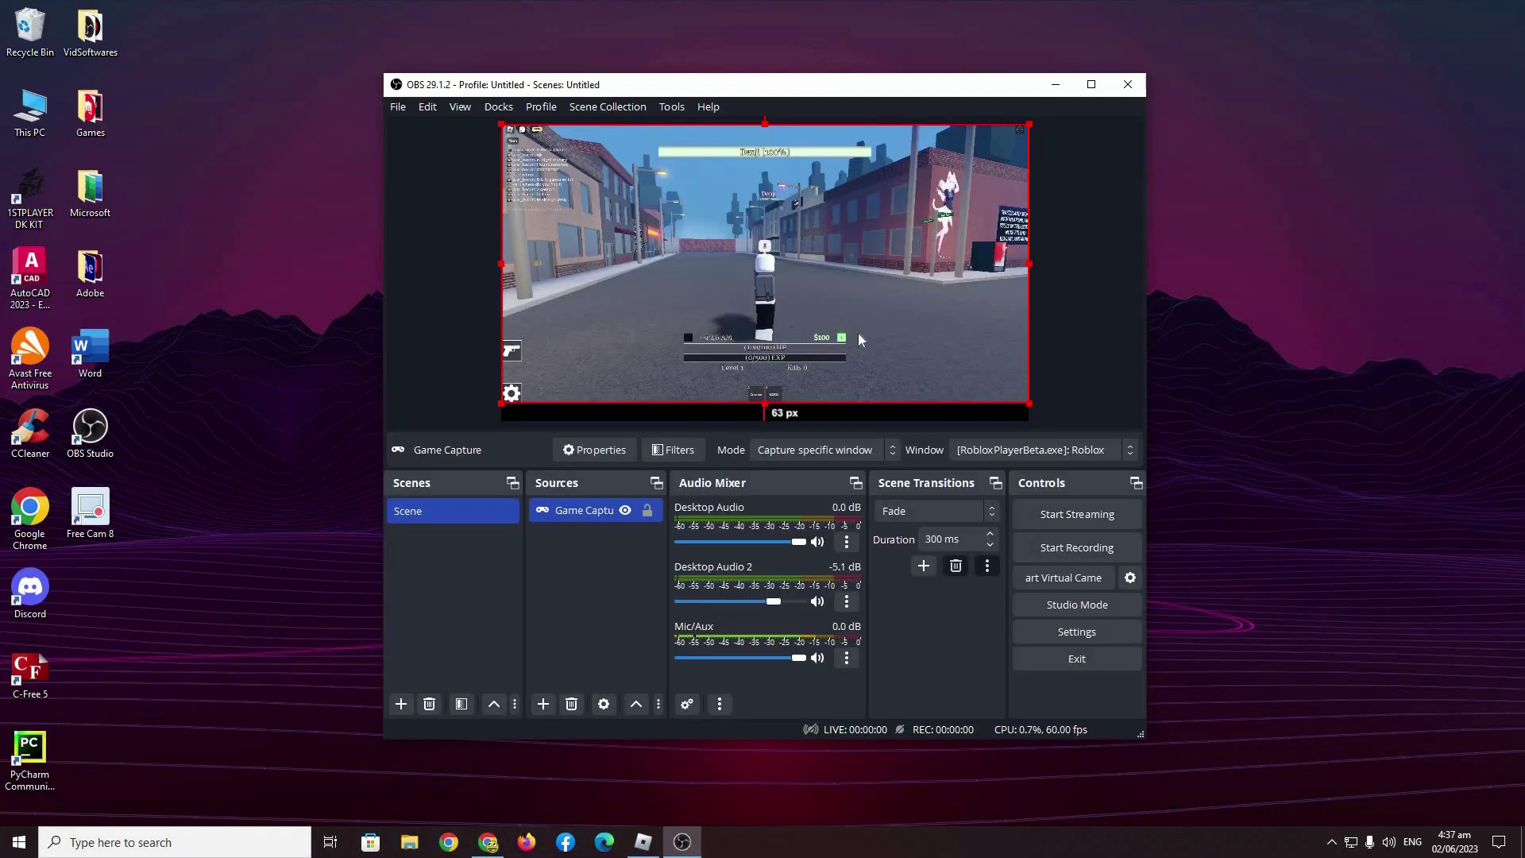
Delete the Game Capture source and start adding a Window Capture source.
key(Delete)
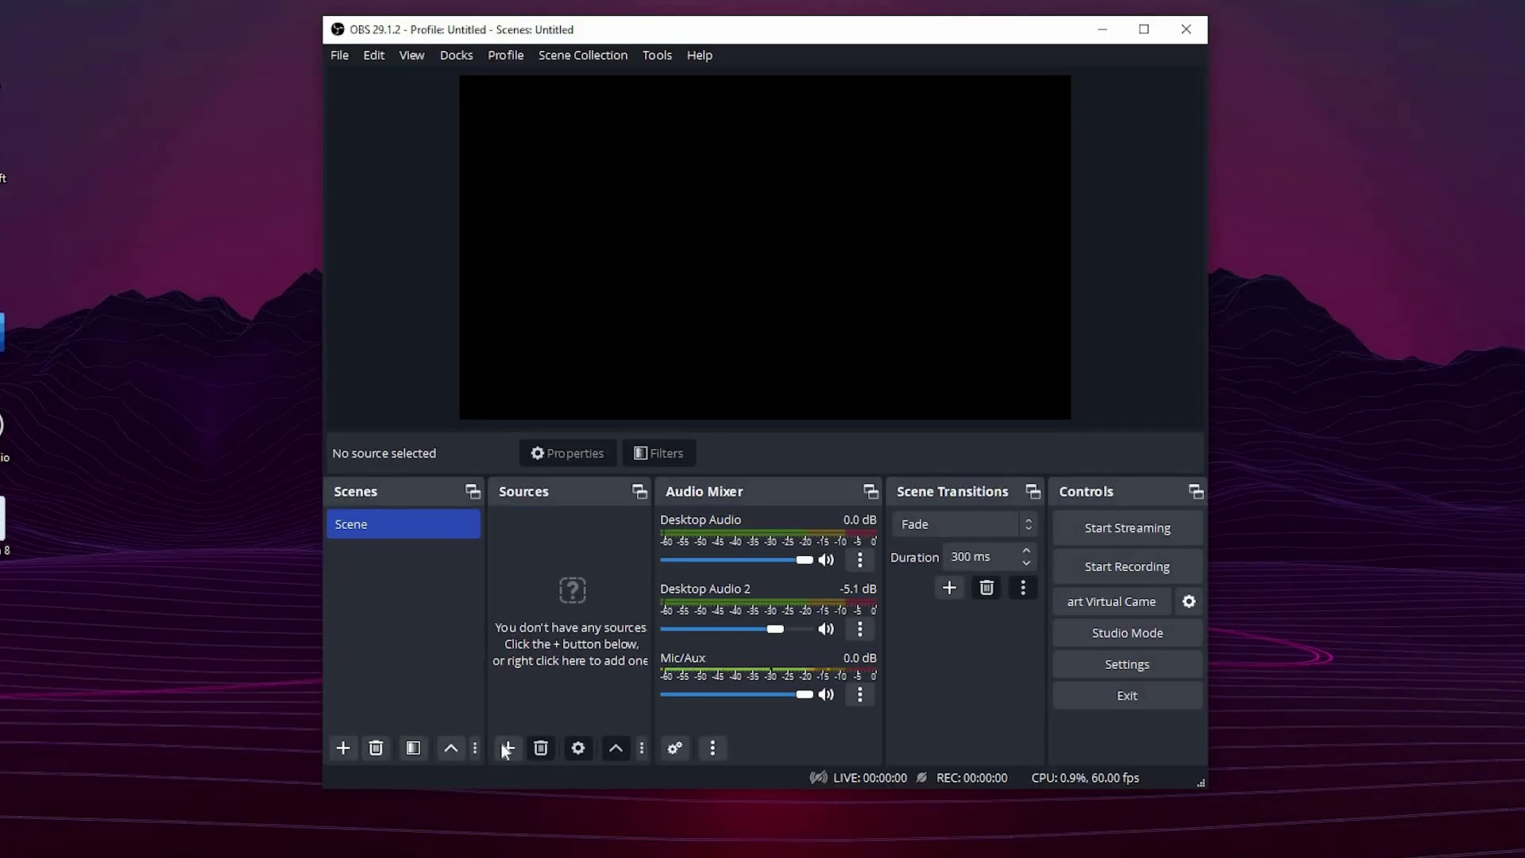
click(507, 747)
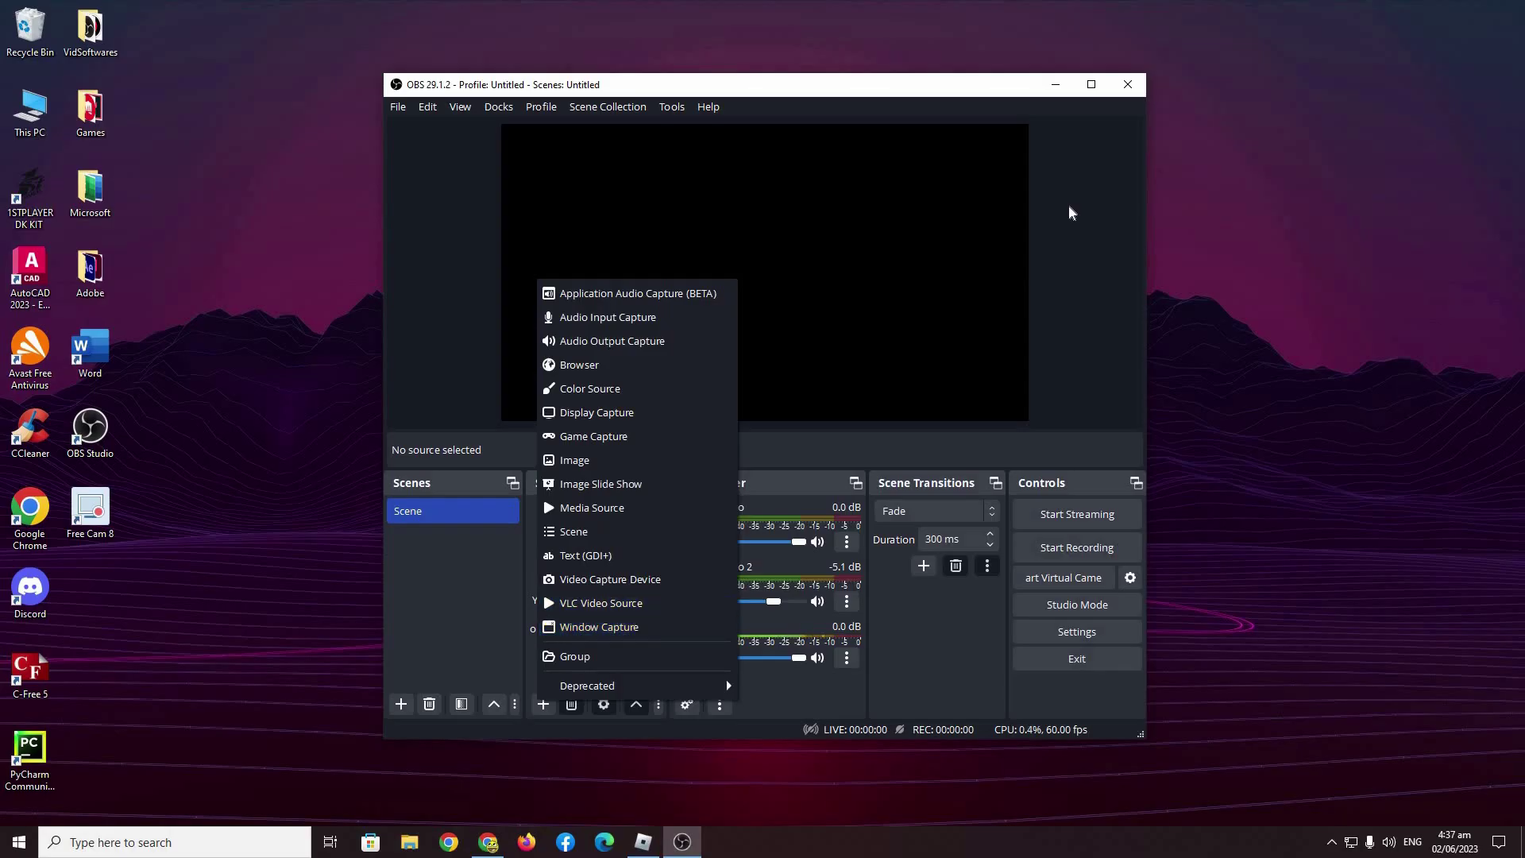
click(1226, 38)
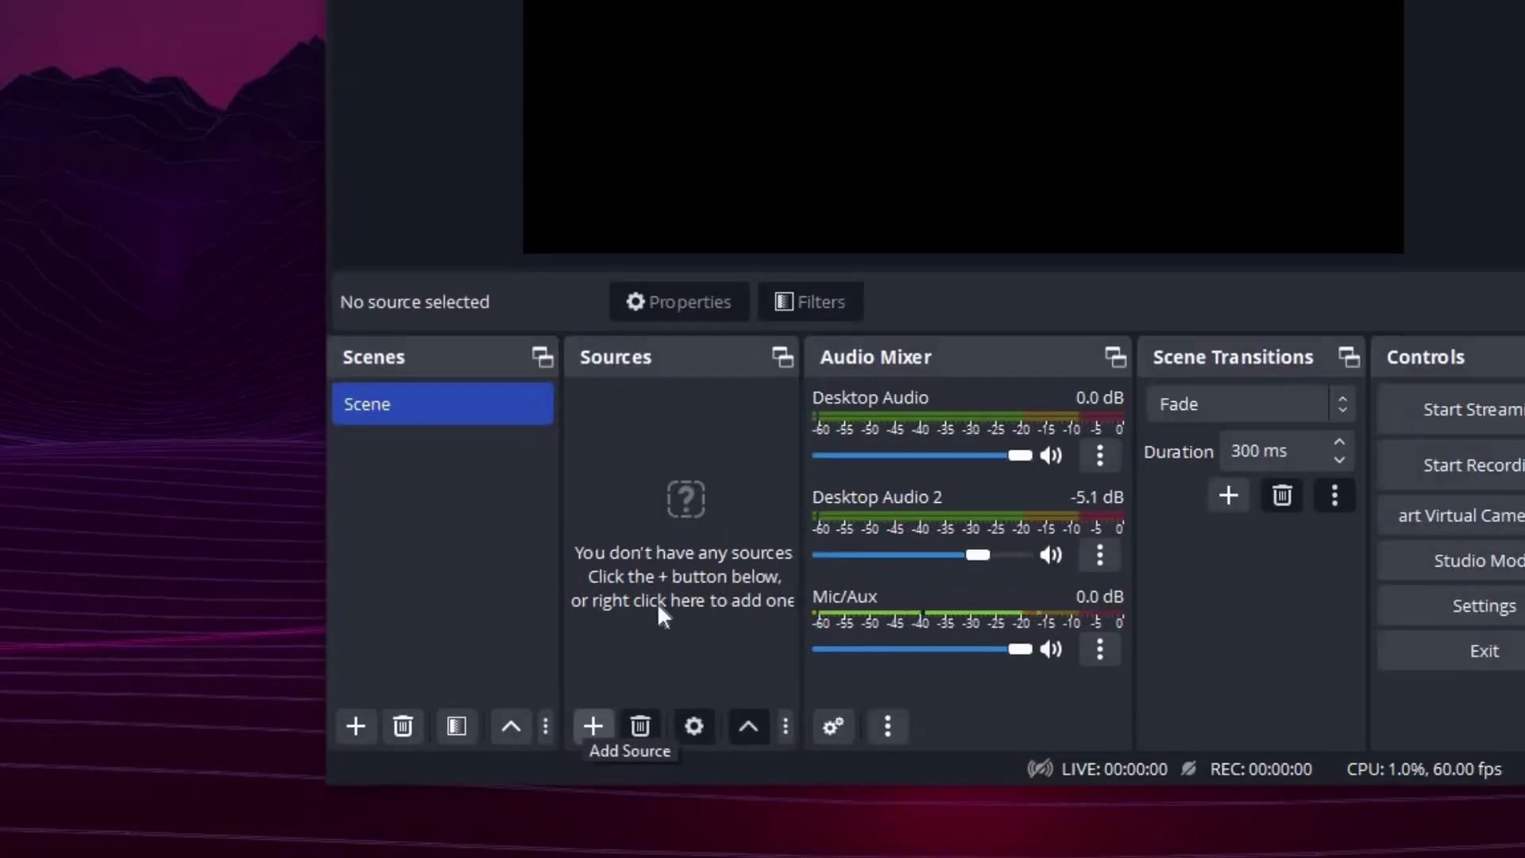
click(546, 704)
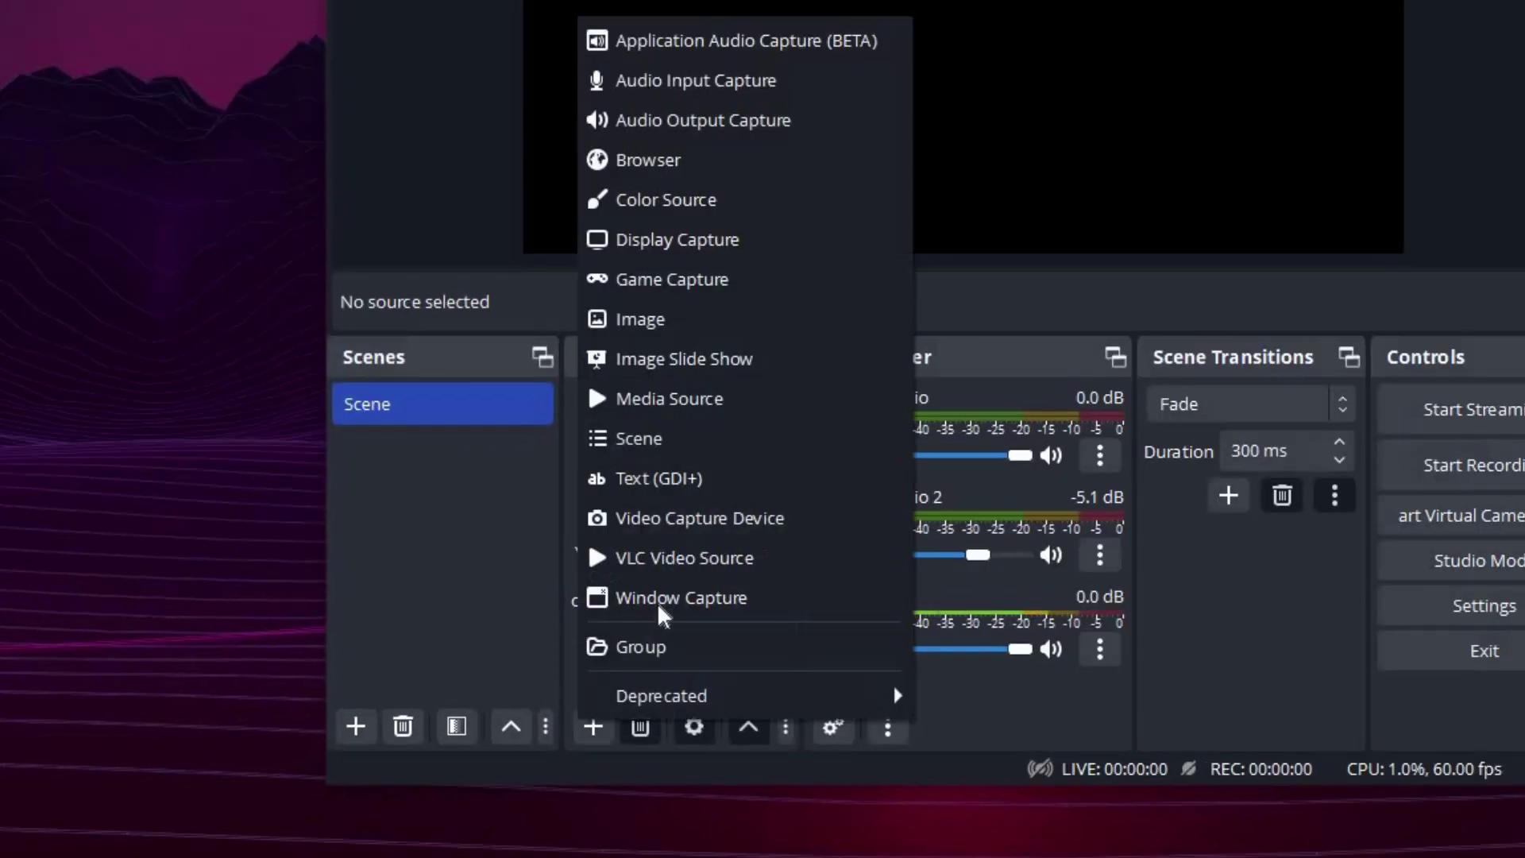
click(667, 598)
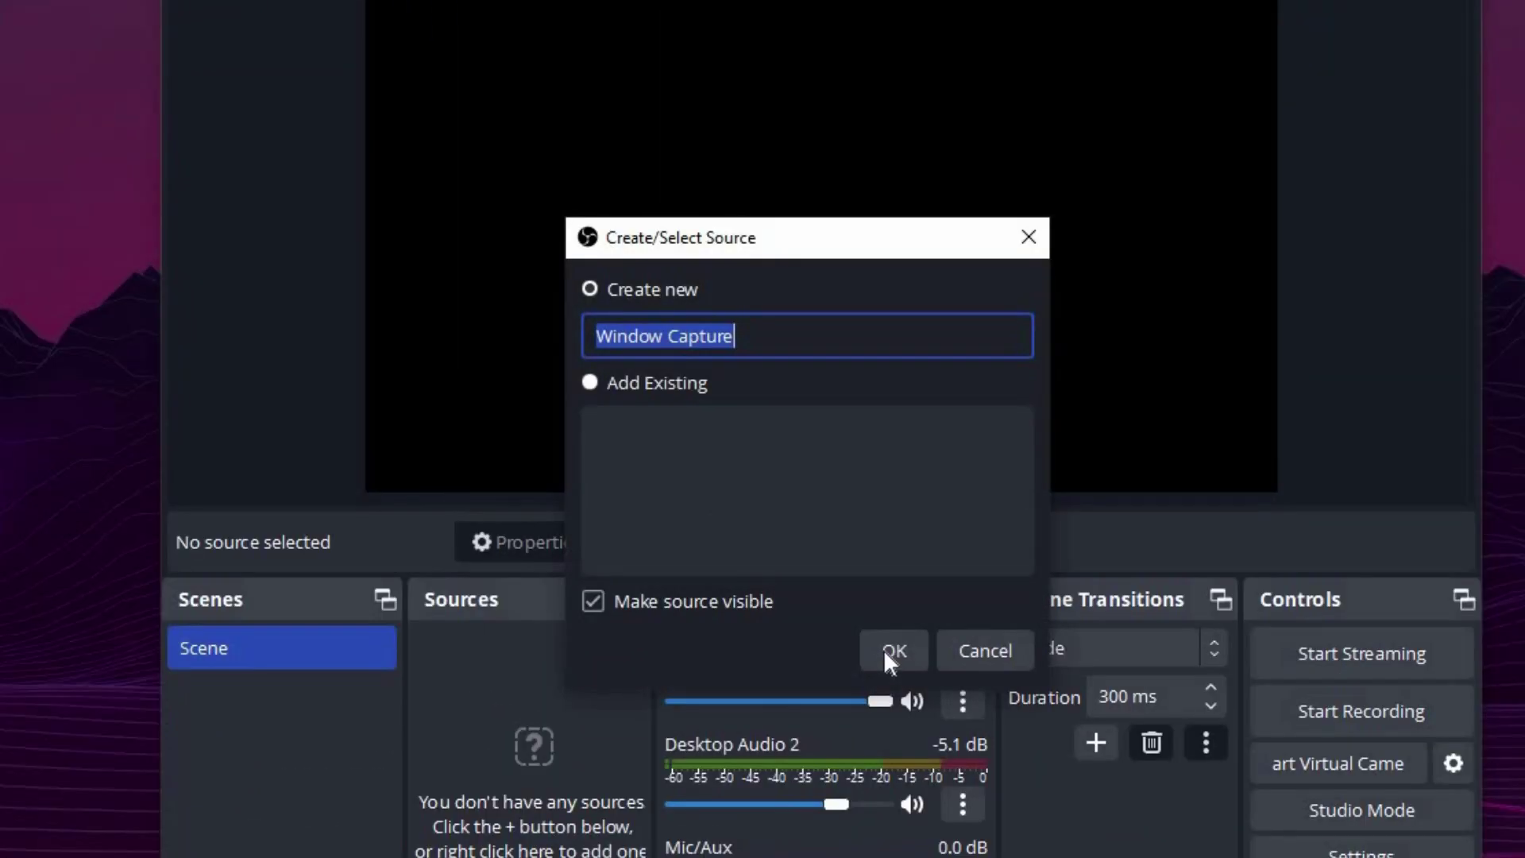
Create the Window Capture targeting the Chrome chess analysis window, check it, then return to OBS.
click(883, 650)
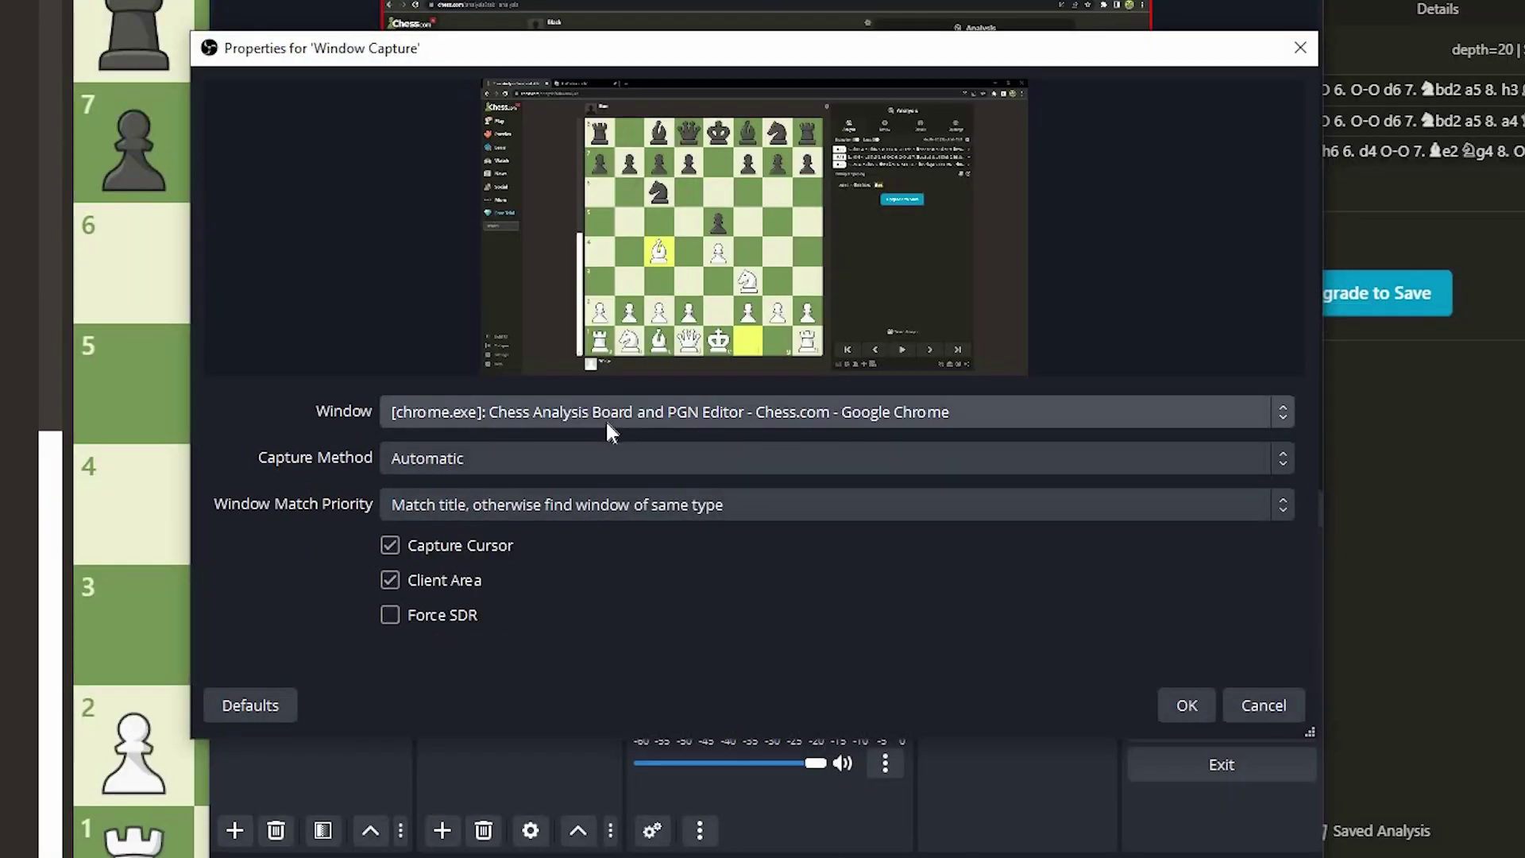
click(659, 411)
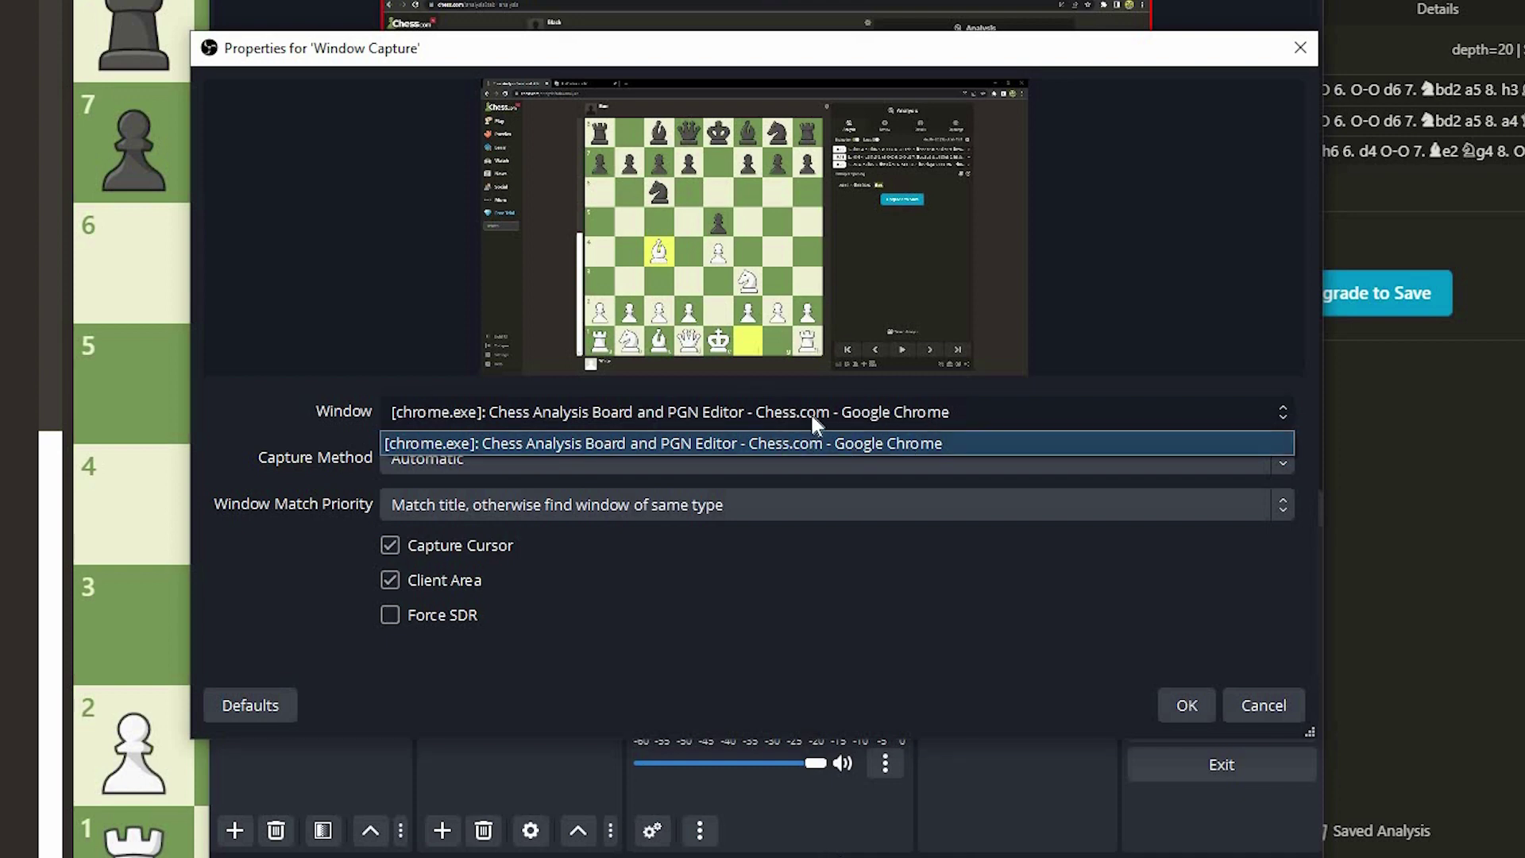
click(790, 410)
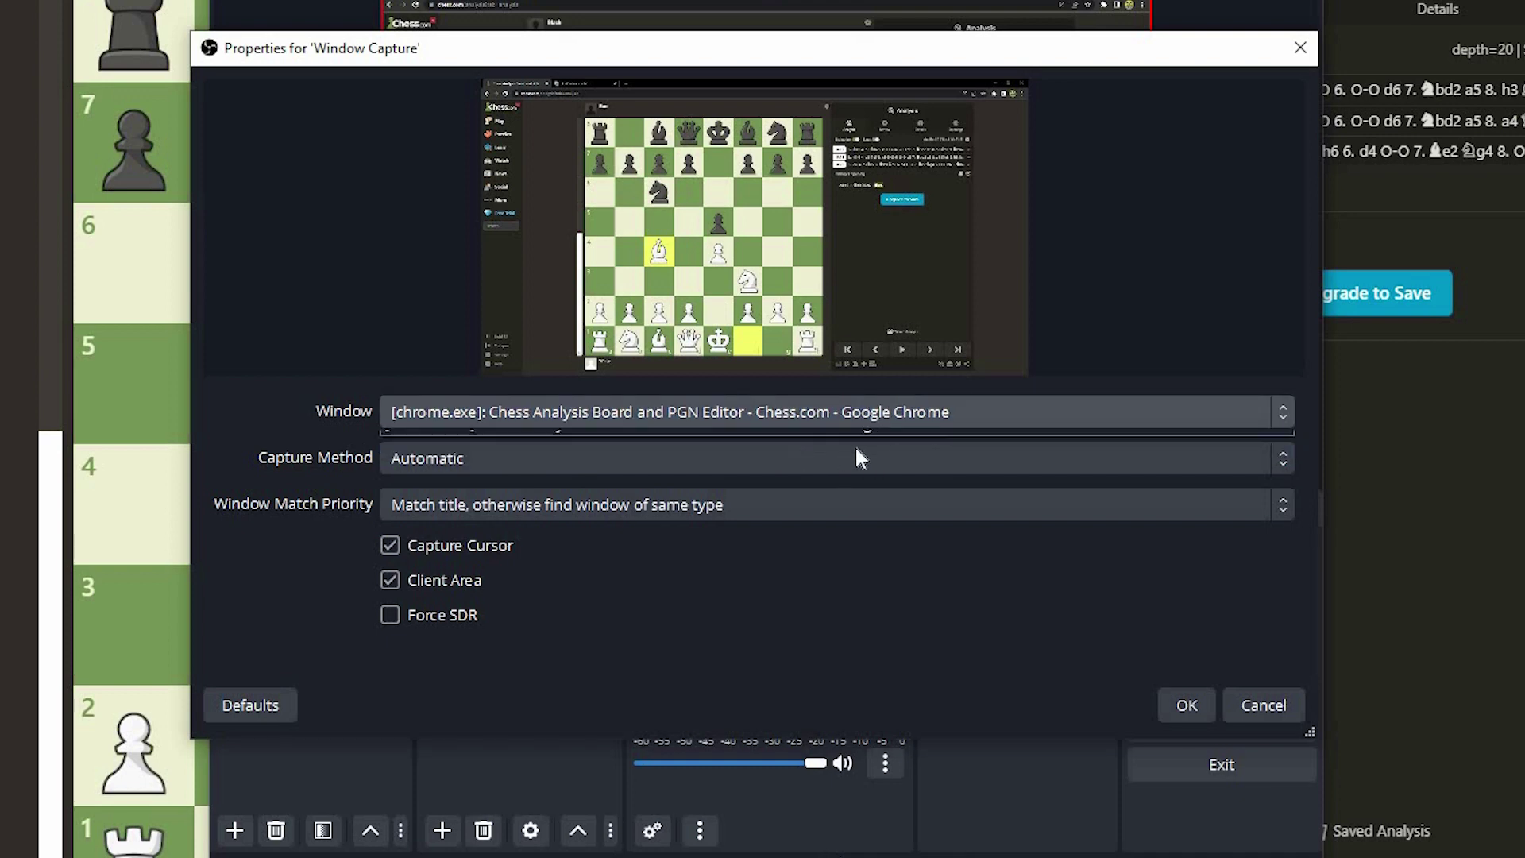
click(848, 420)
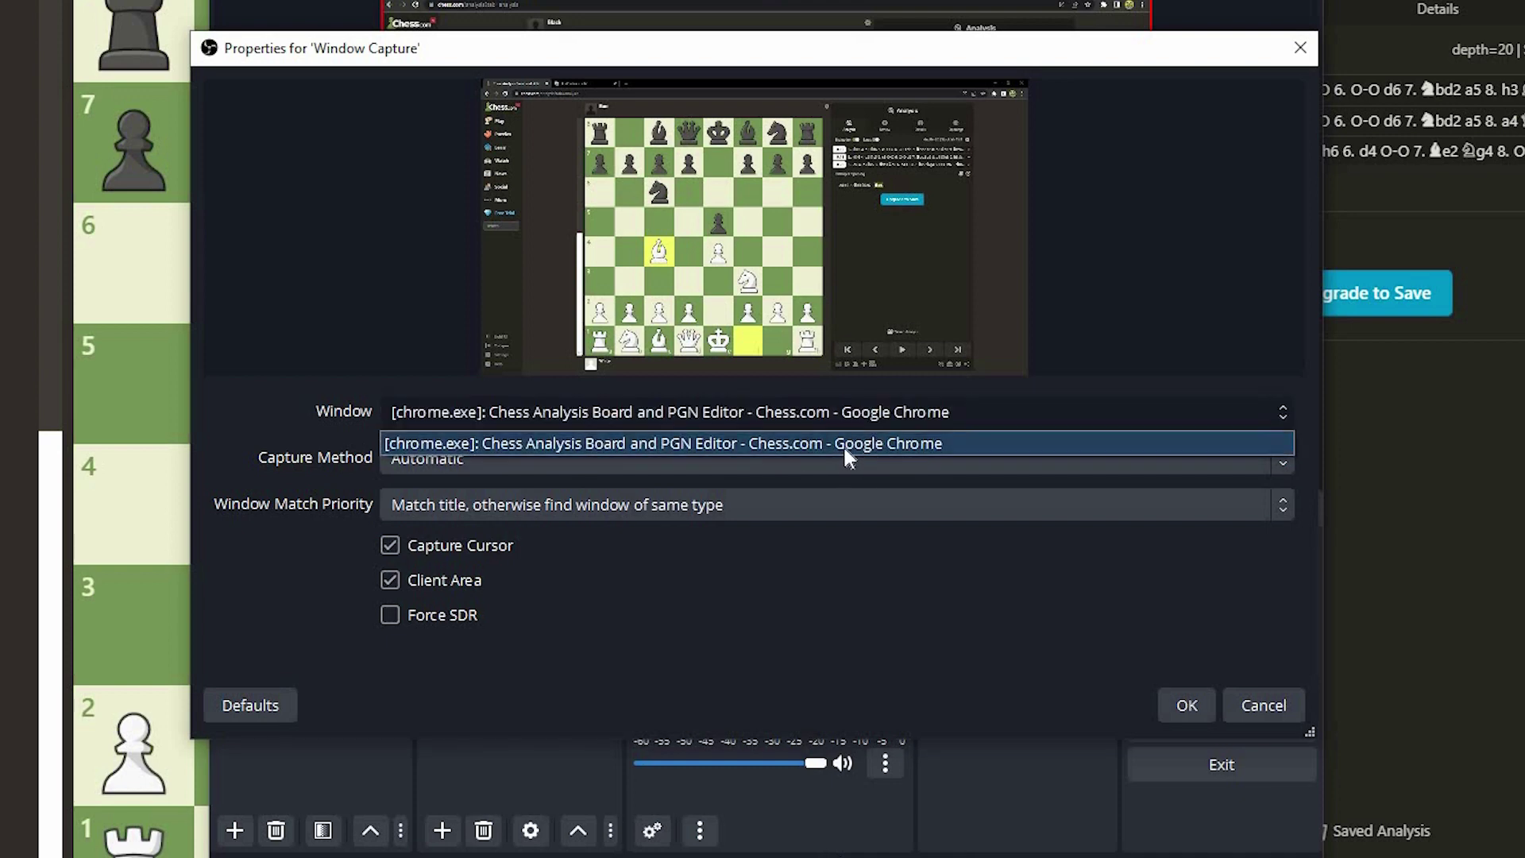
click(659, 443)
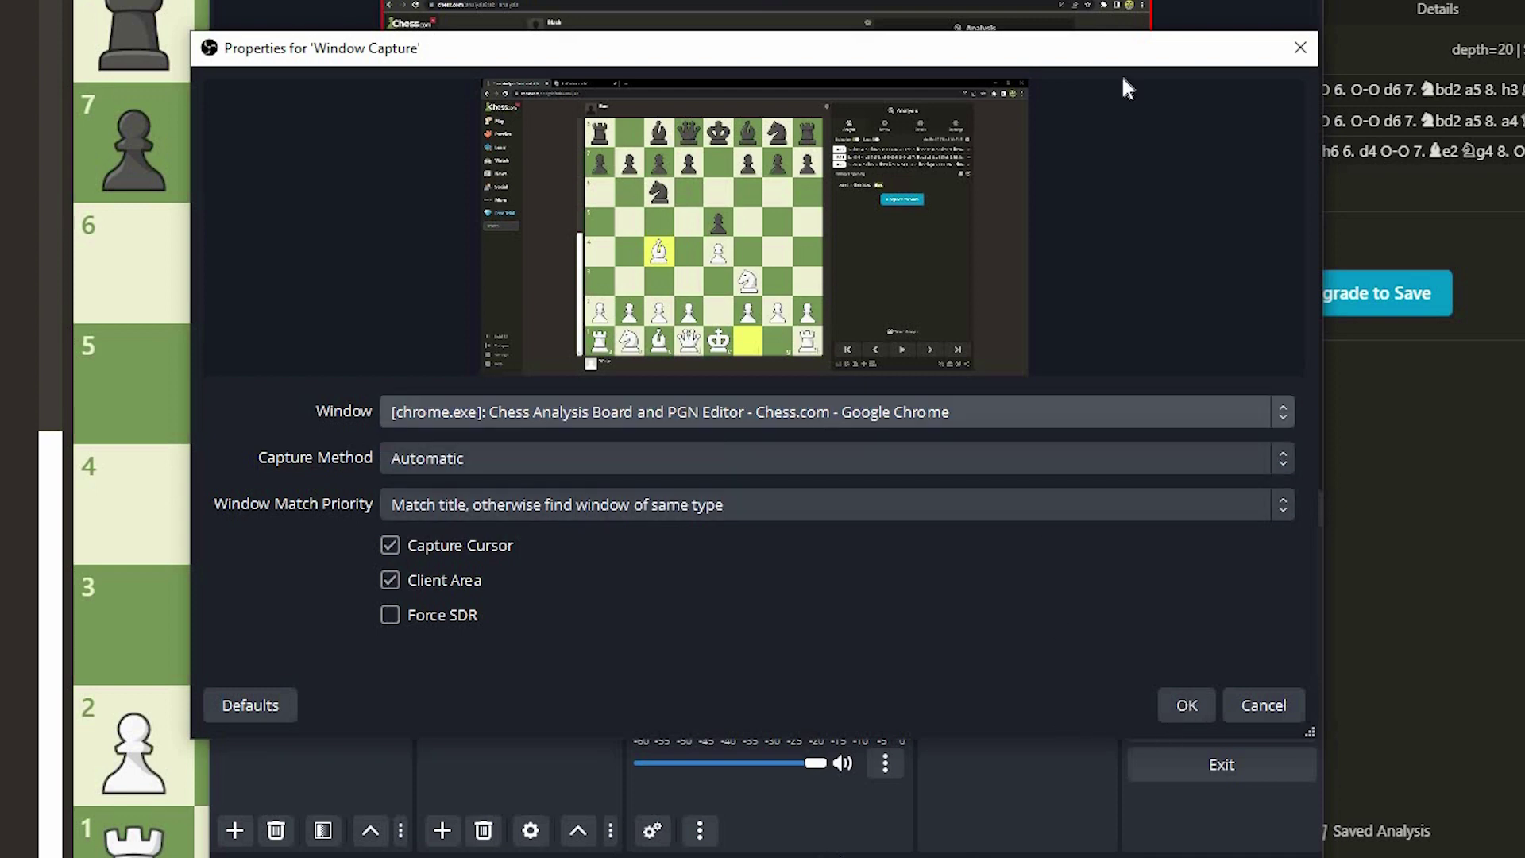
click(1187, 705)
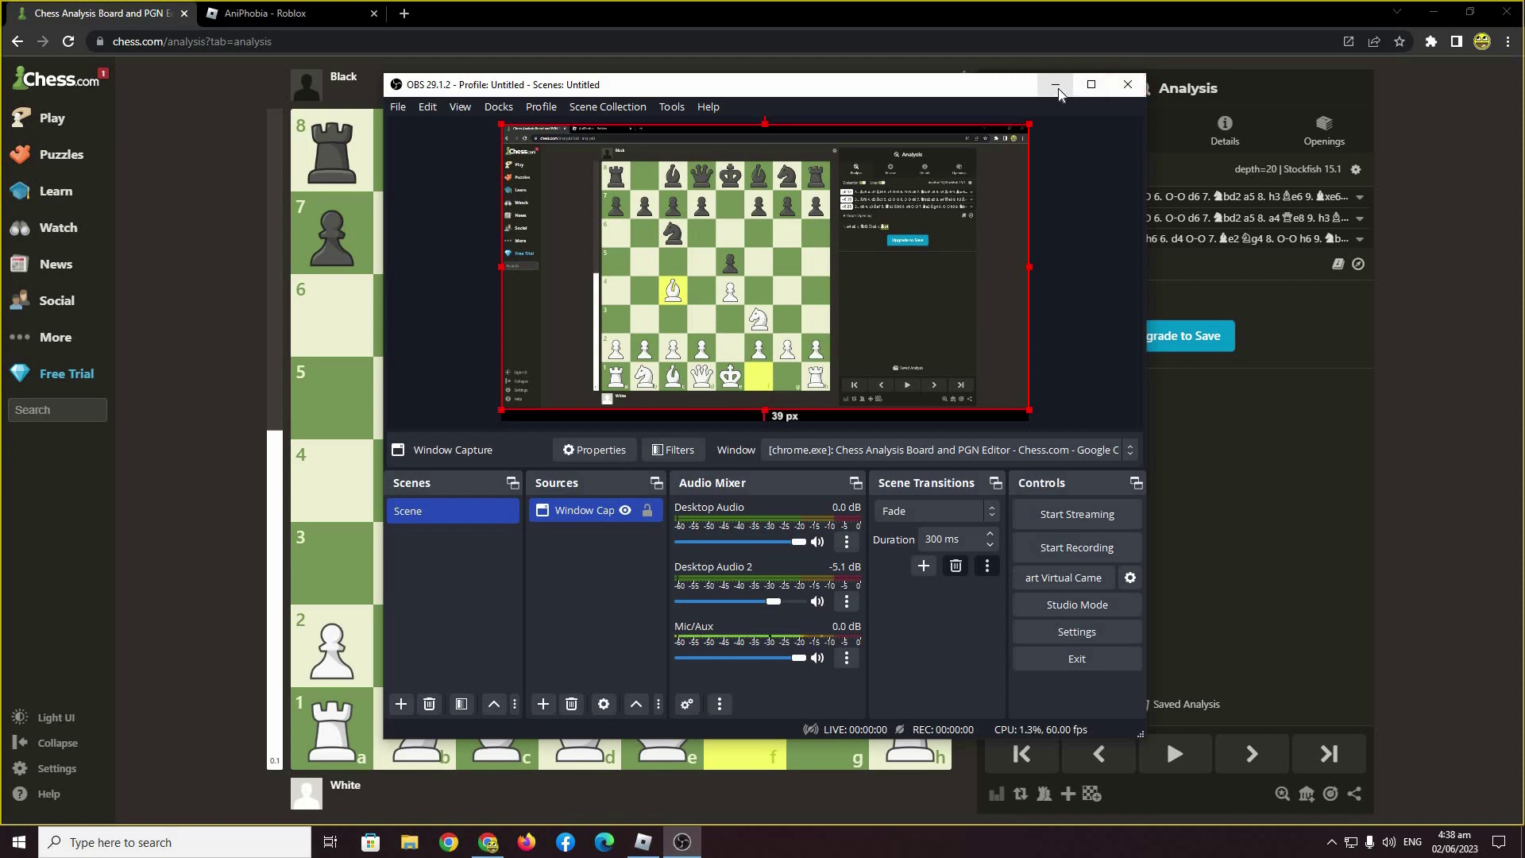
key(alt+Tab)
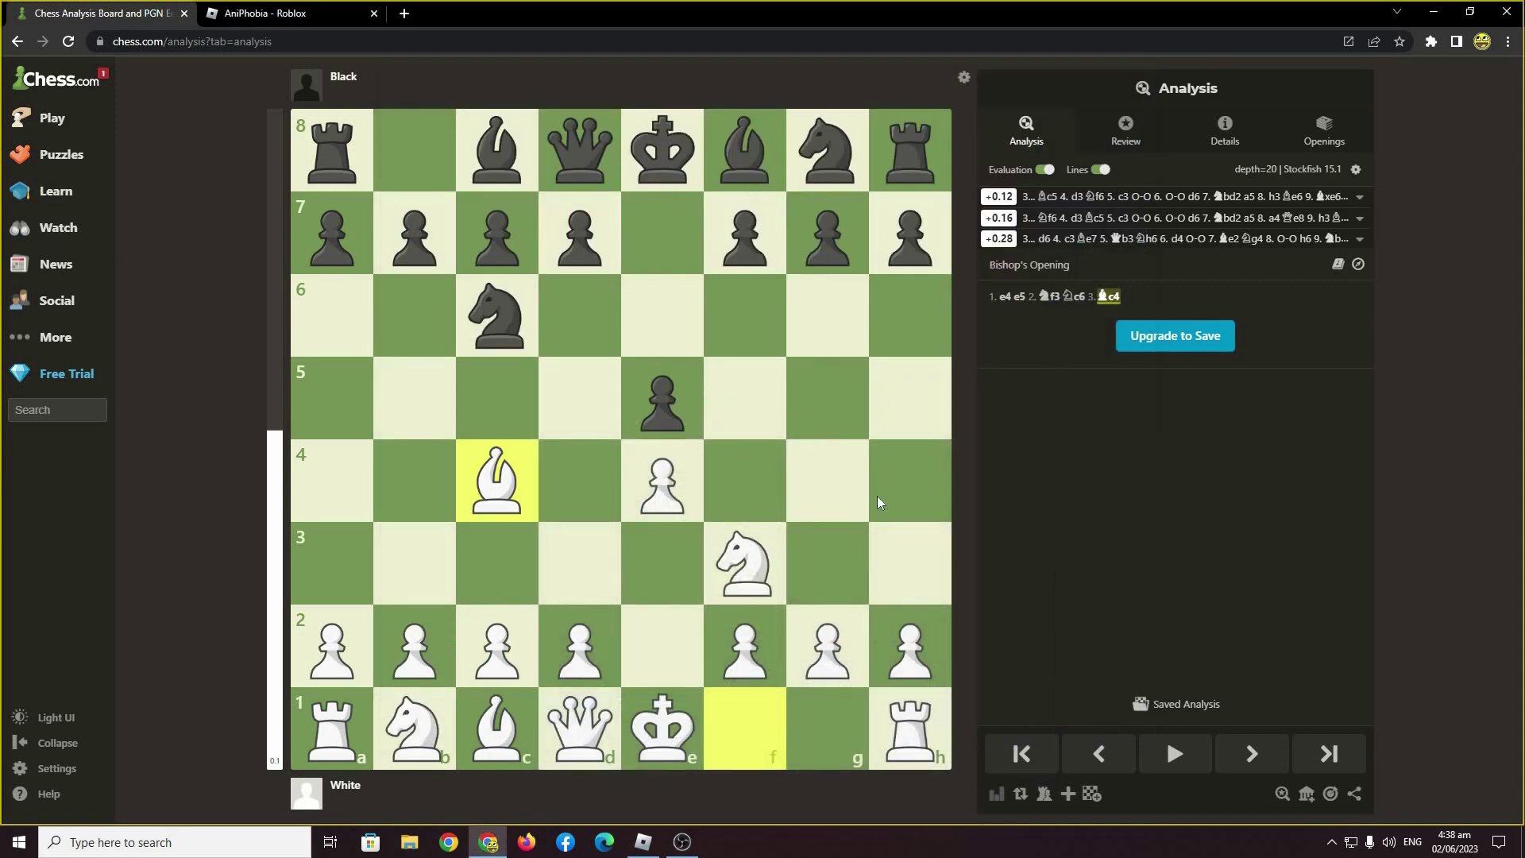
click(683, 844)
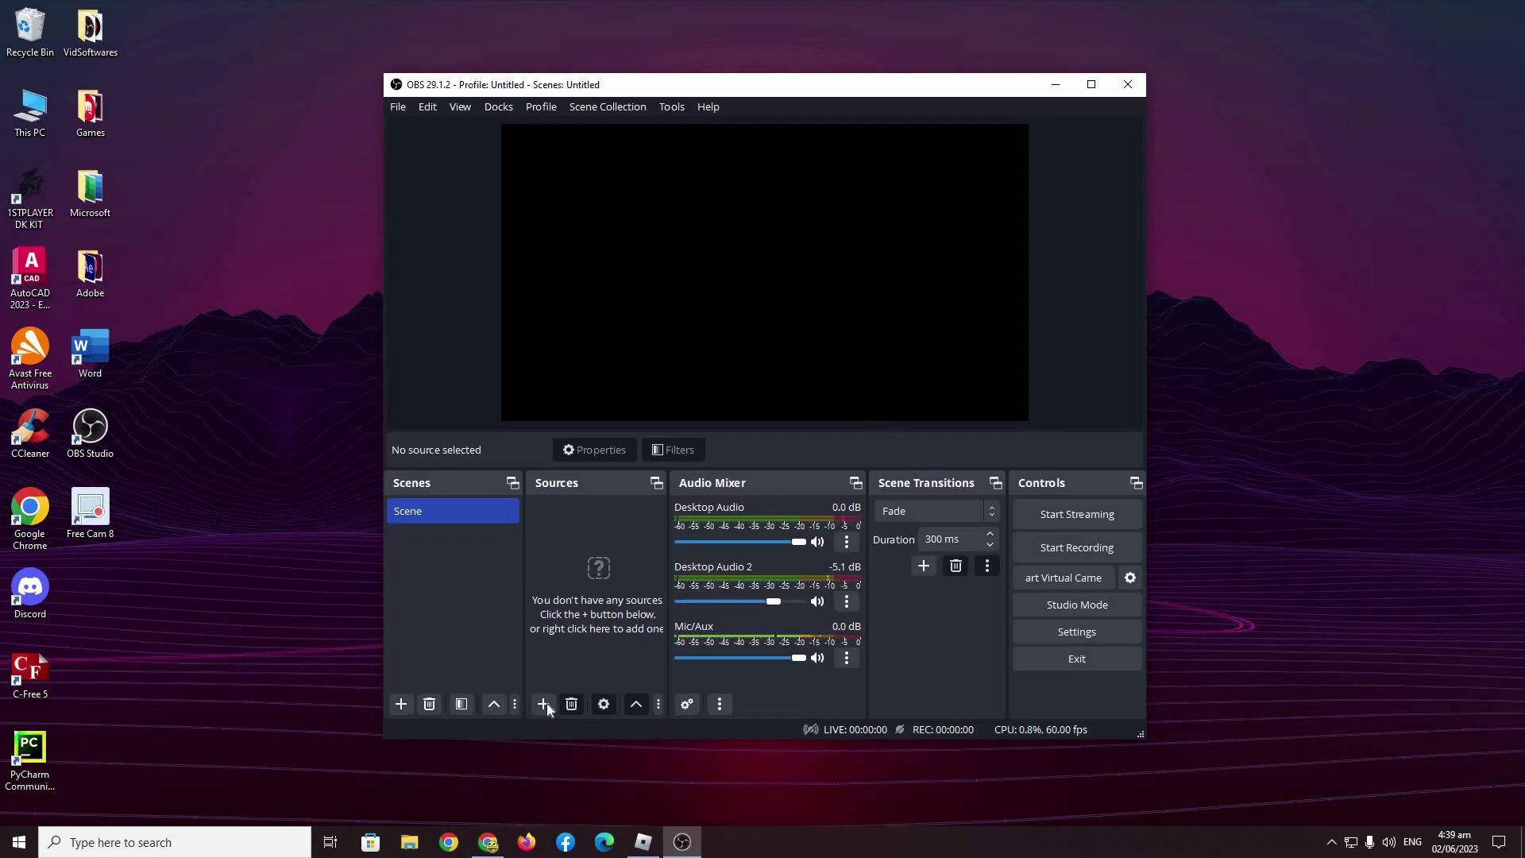
Add a Display Capture source of the primary 1920x1080 monitor with default settings.
click(543, 704)
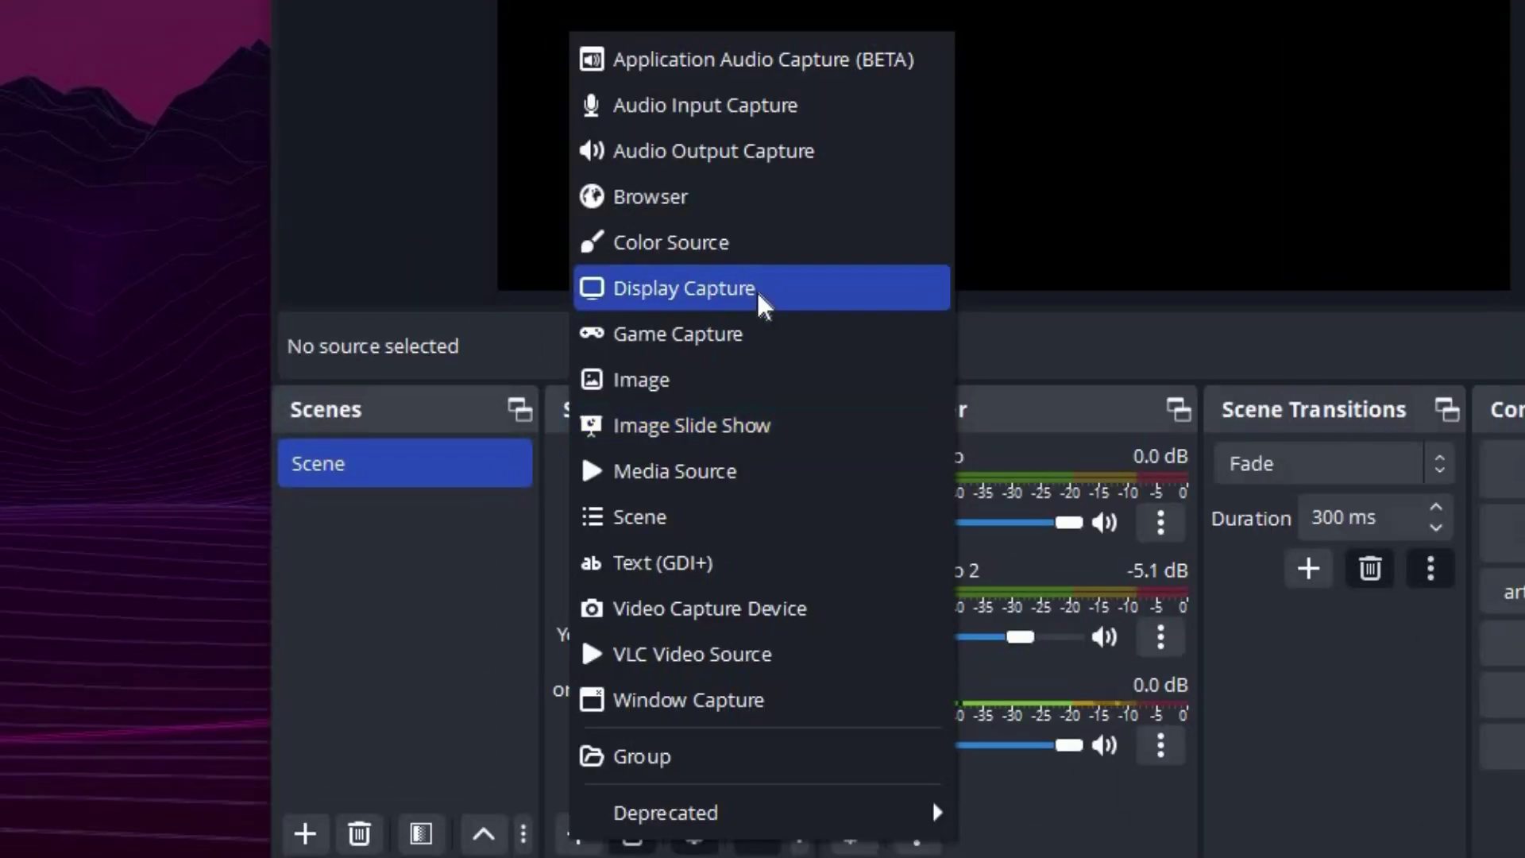
click(937, 289)
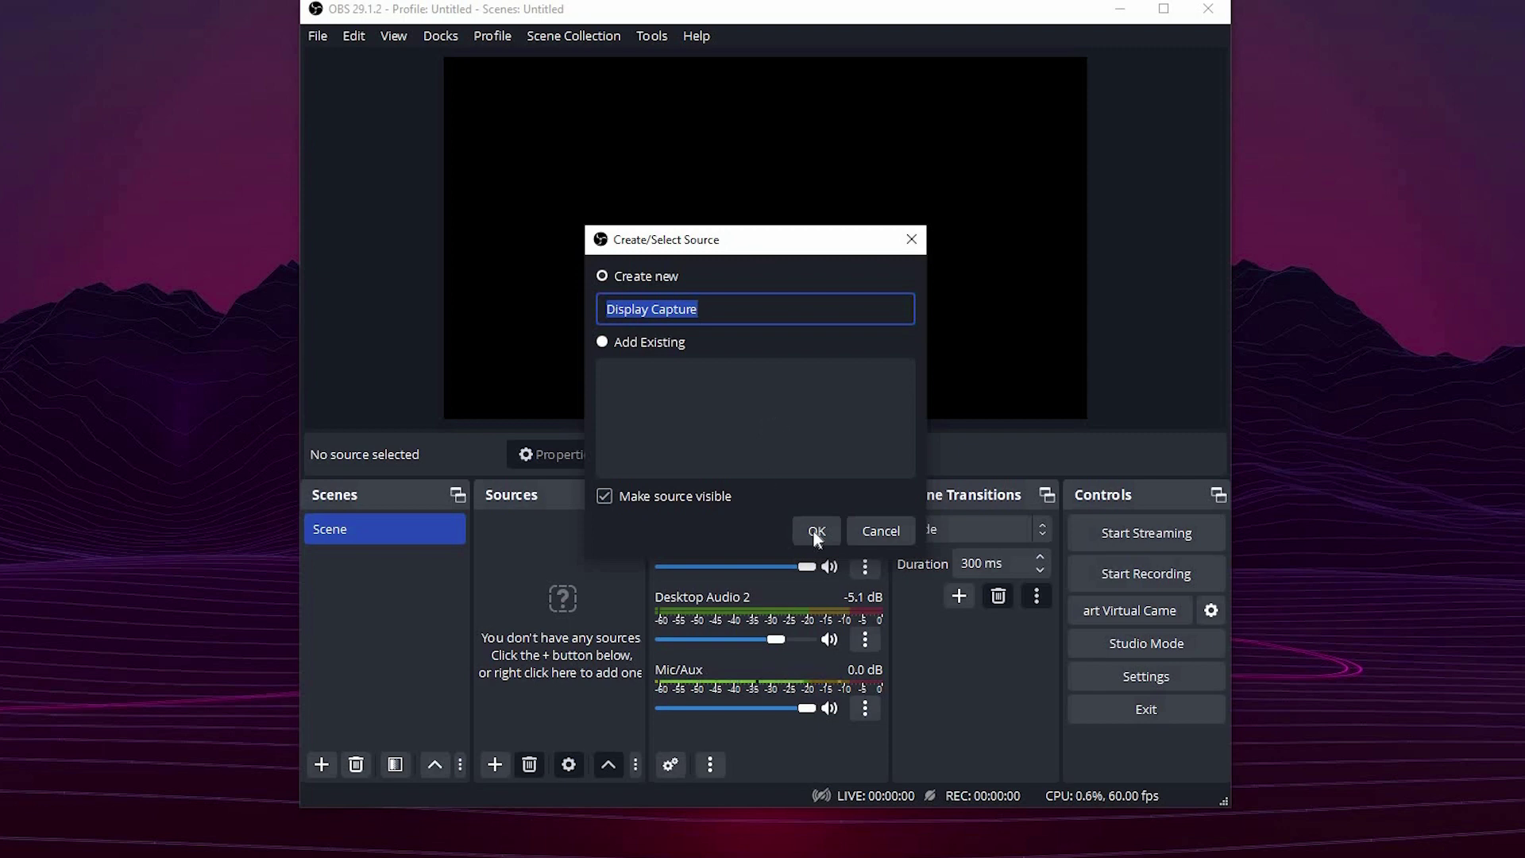
click(816, 532)
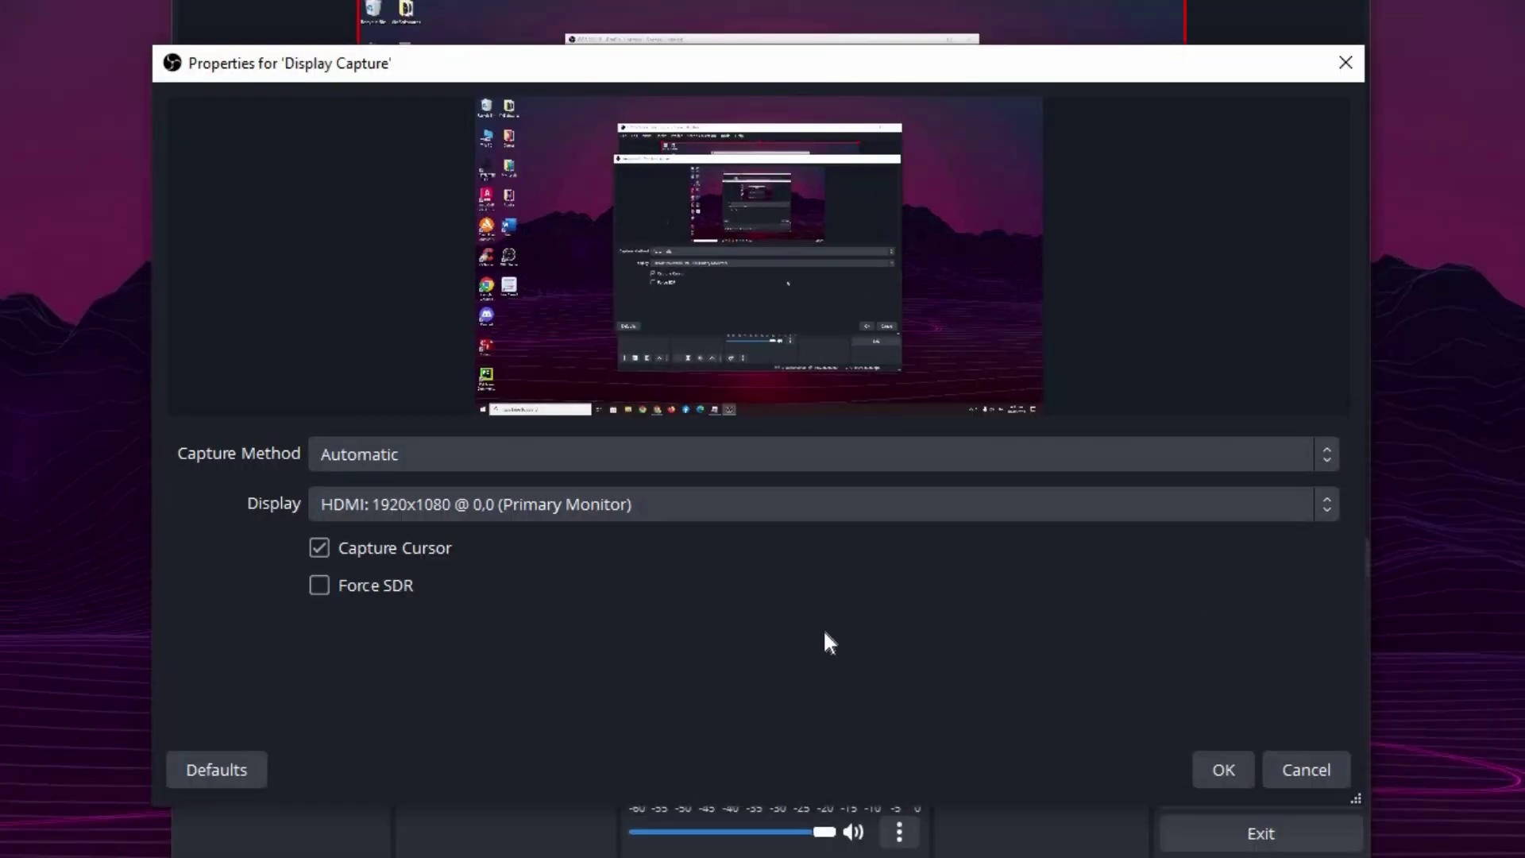
click(1222, 769)
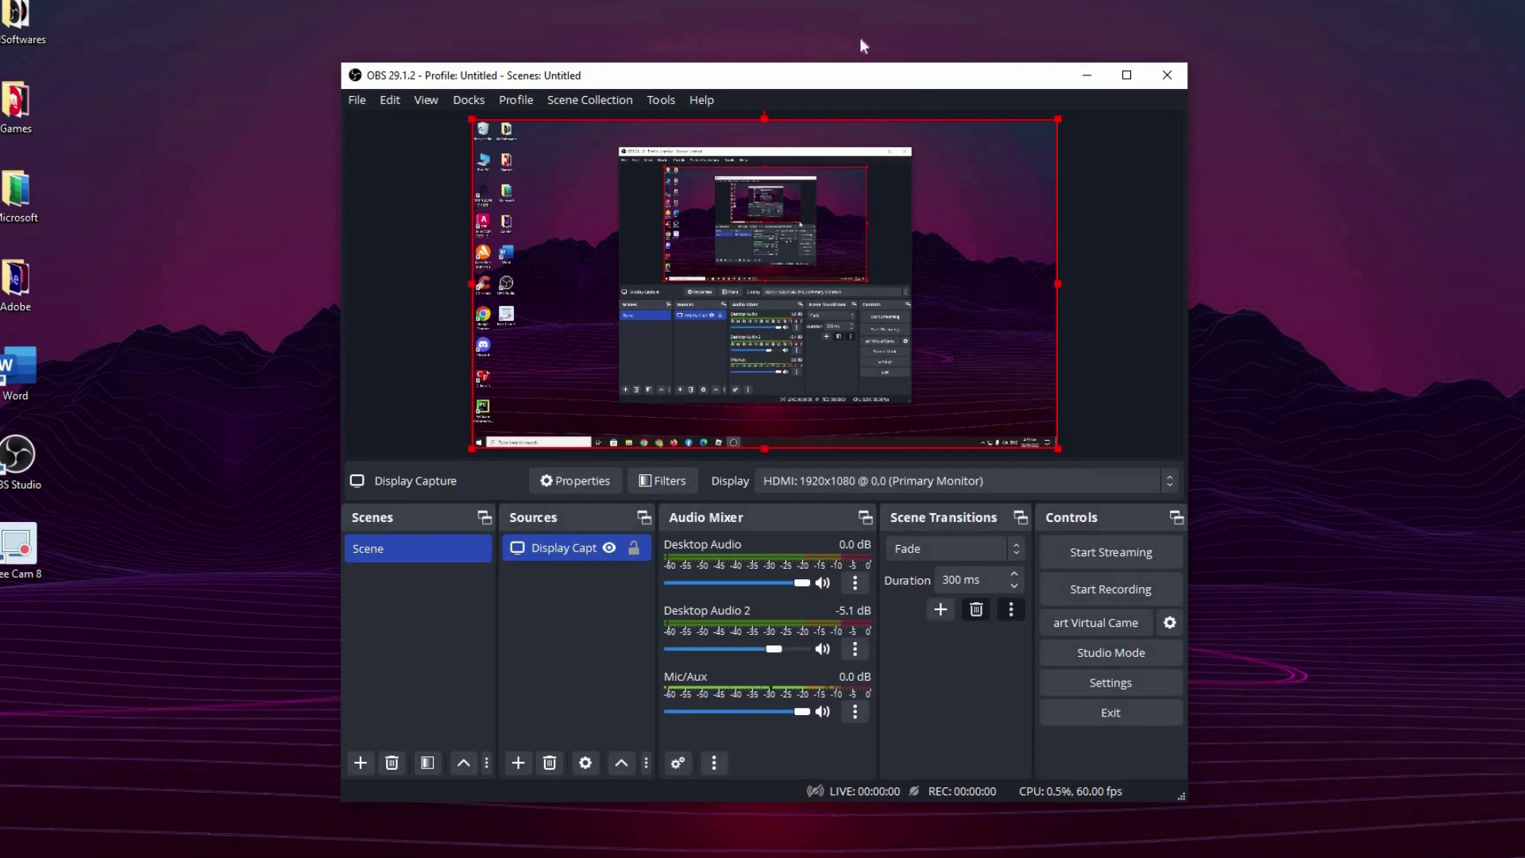
Move the OBS window slightly up and to the left.
drag(917, 75, 882, 40)
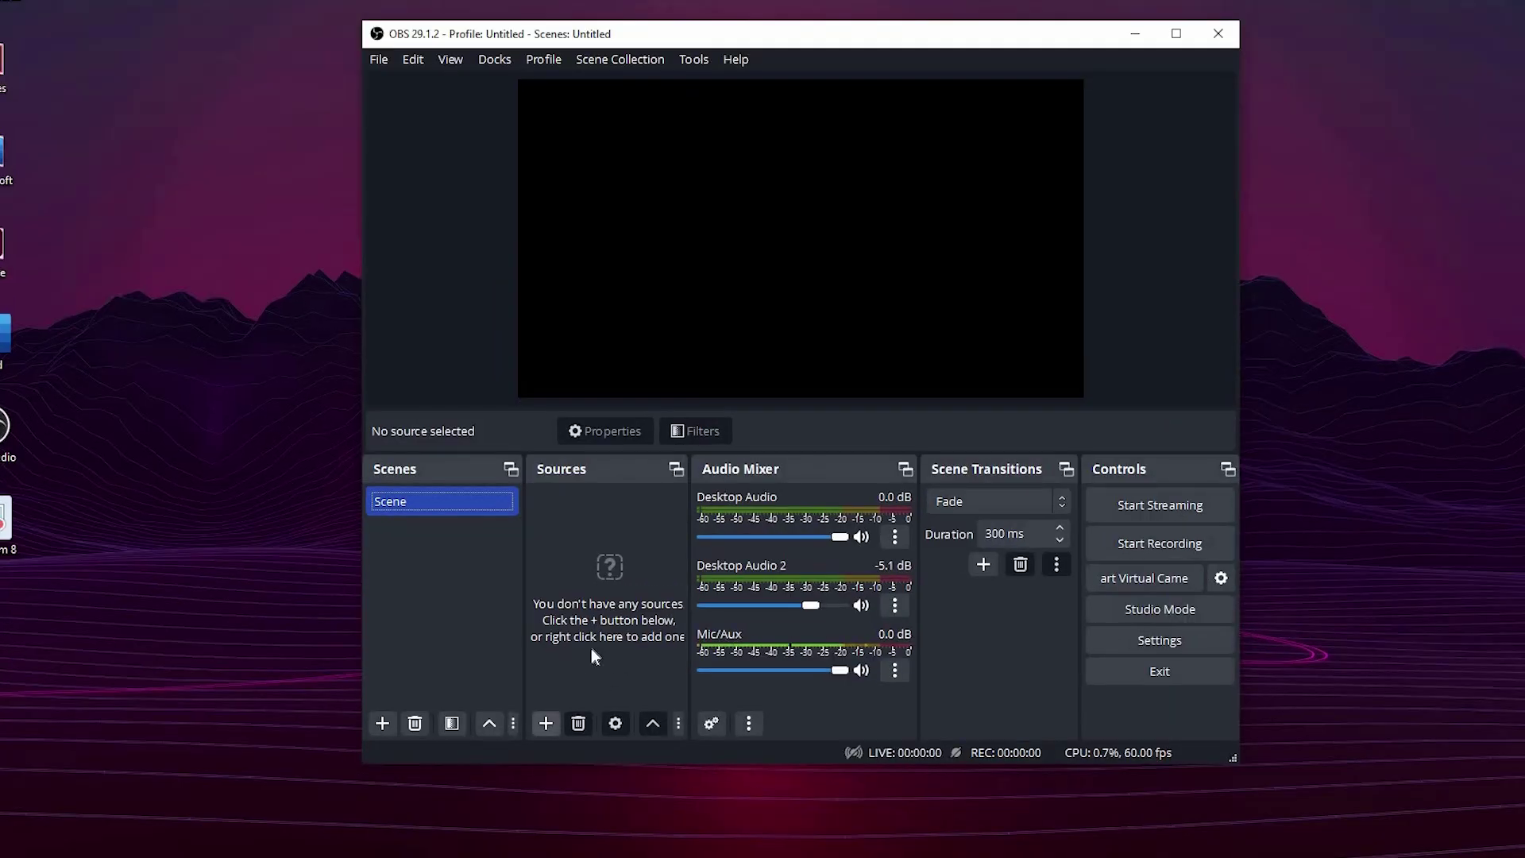
click(546, 722)
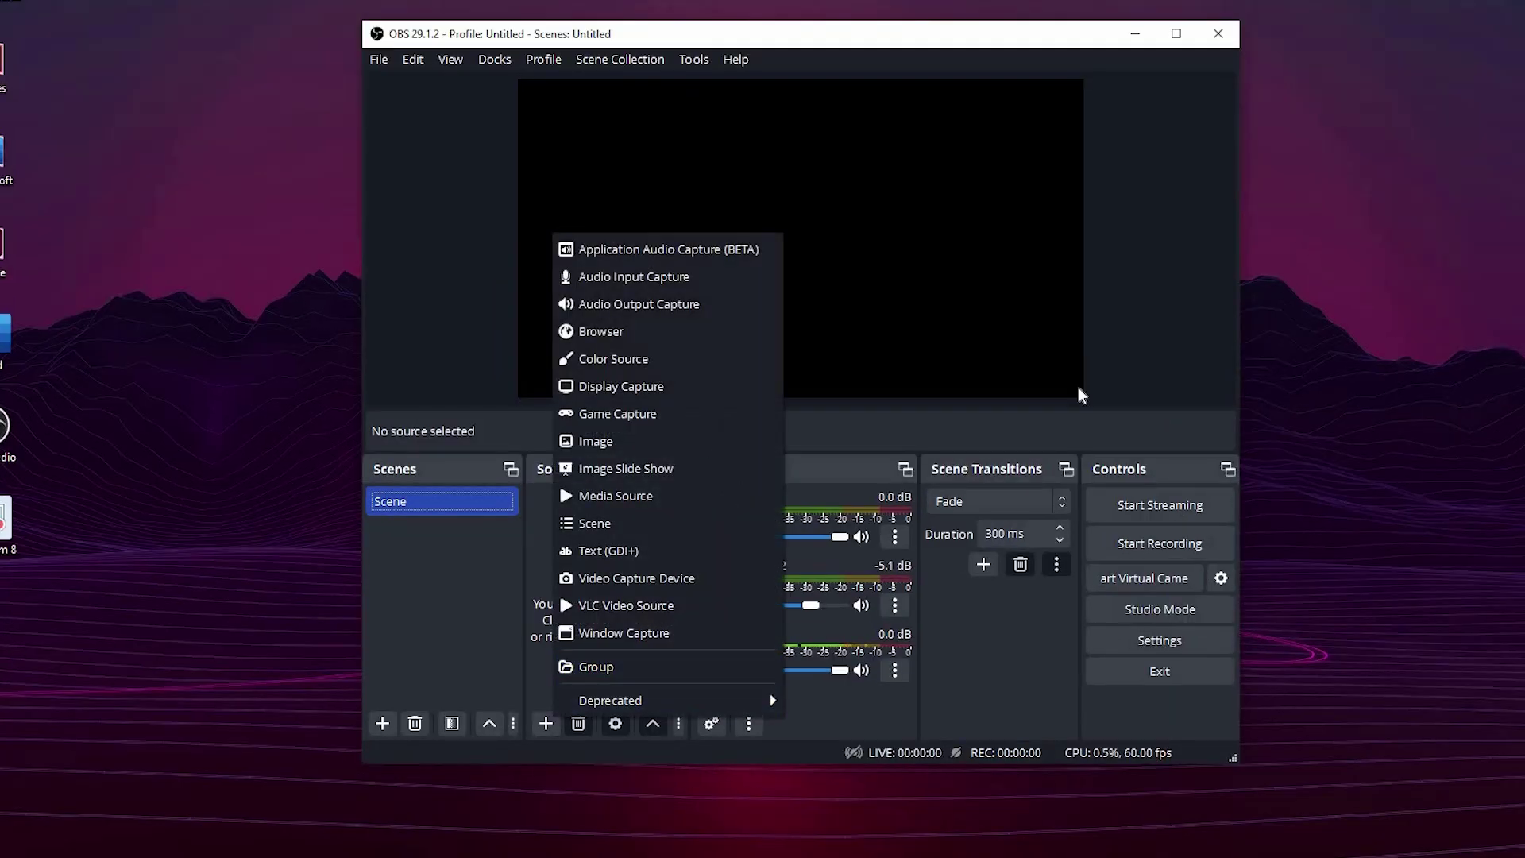
click(1146, 343)
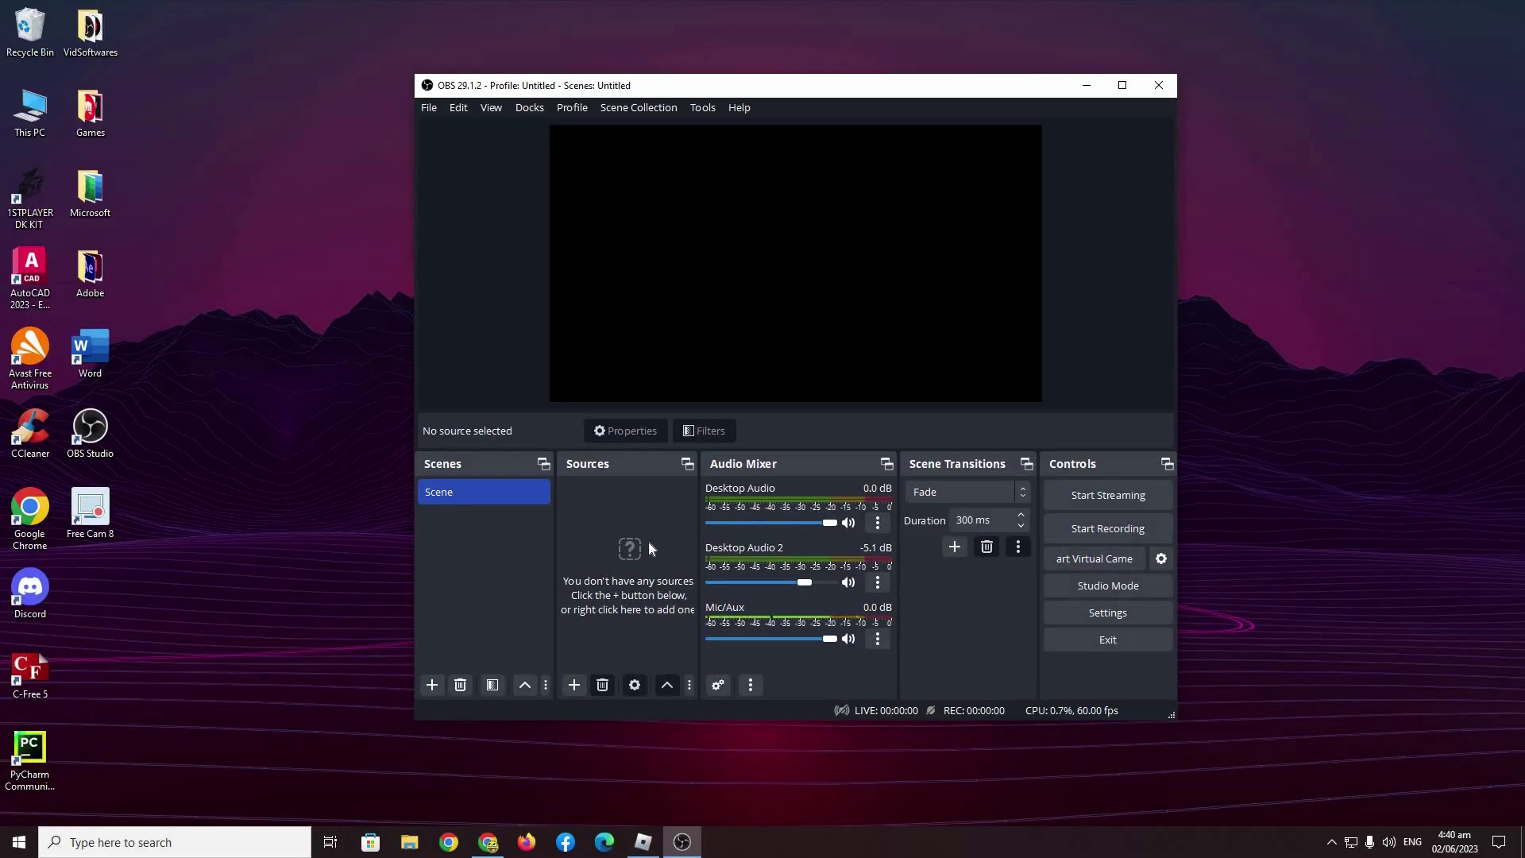
click(574, 685)
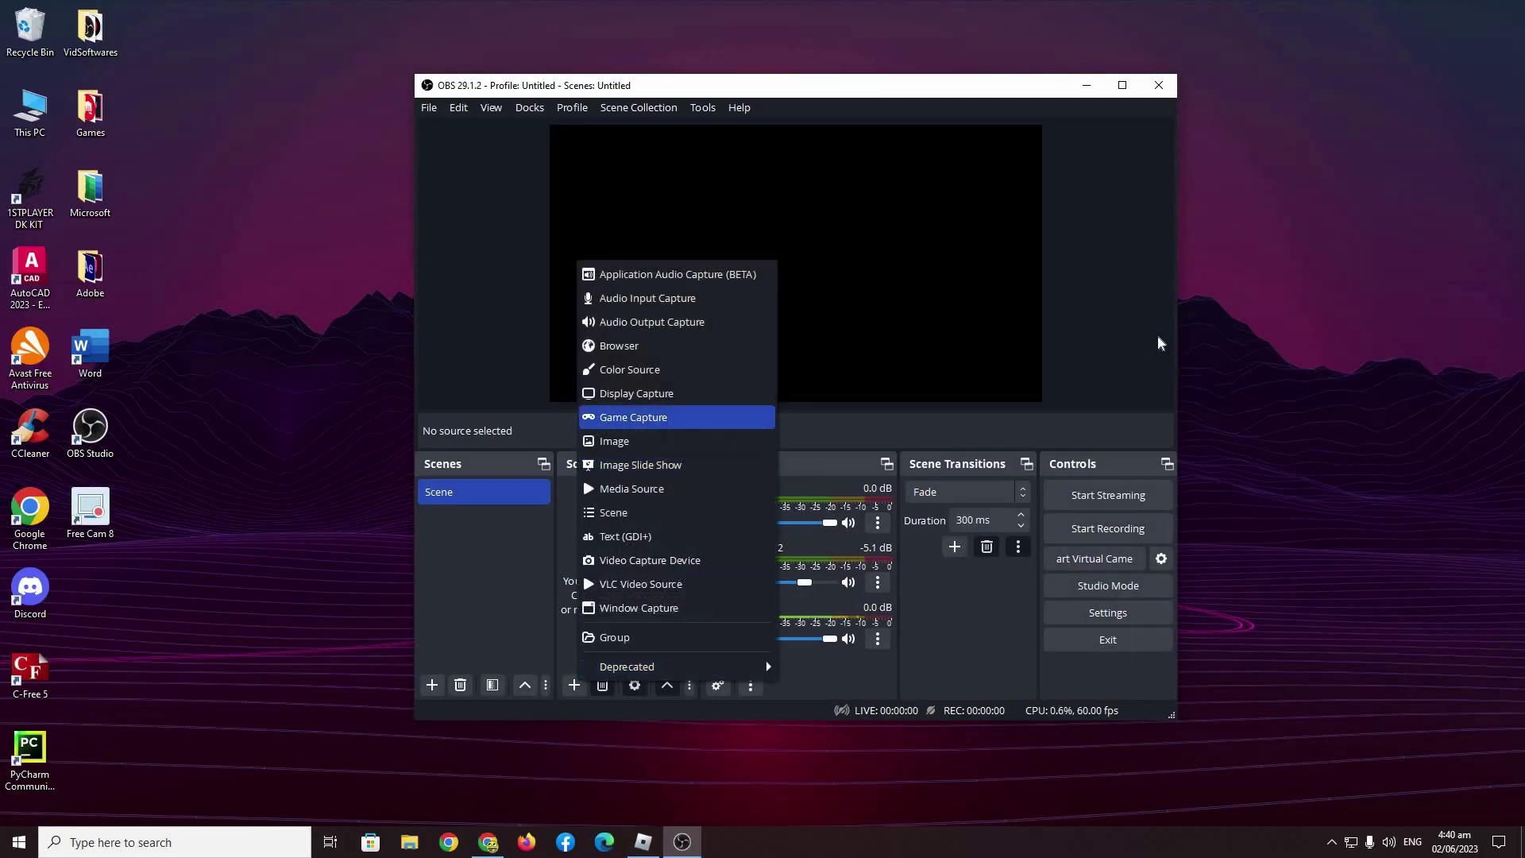
click(1052, 198)
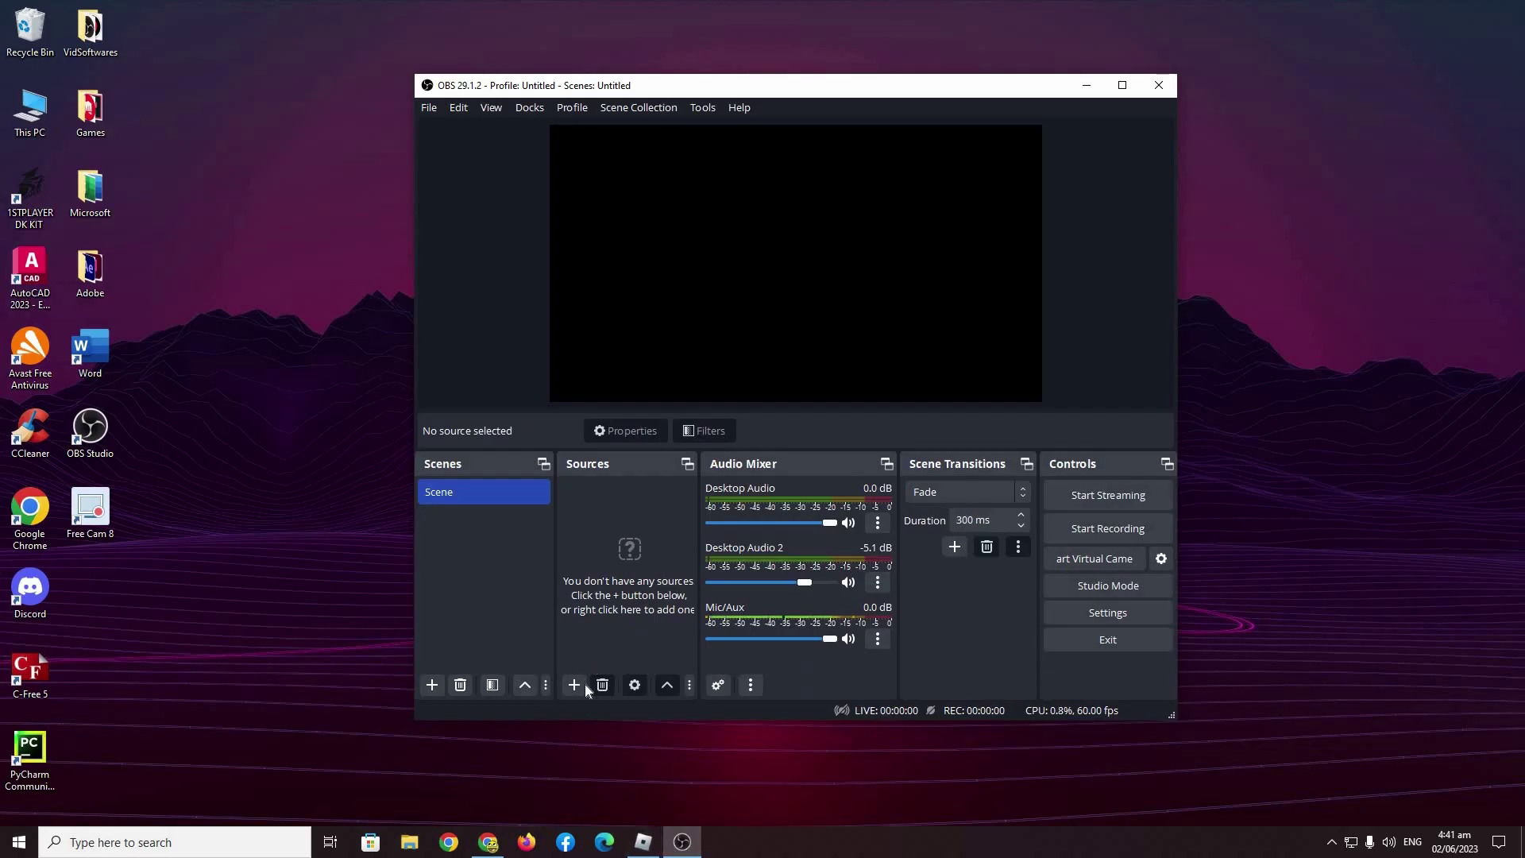
click(520, 756)
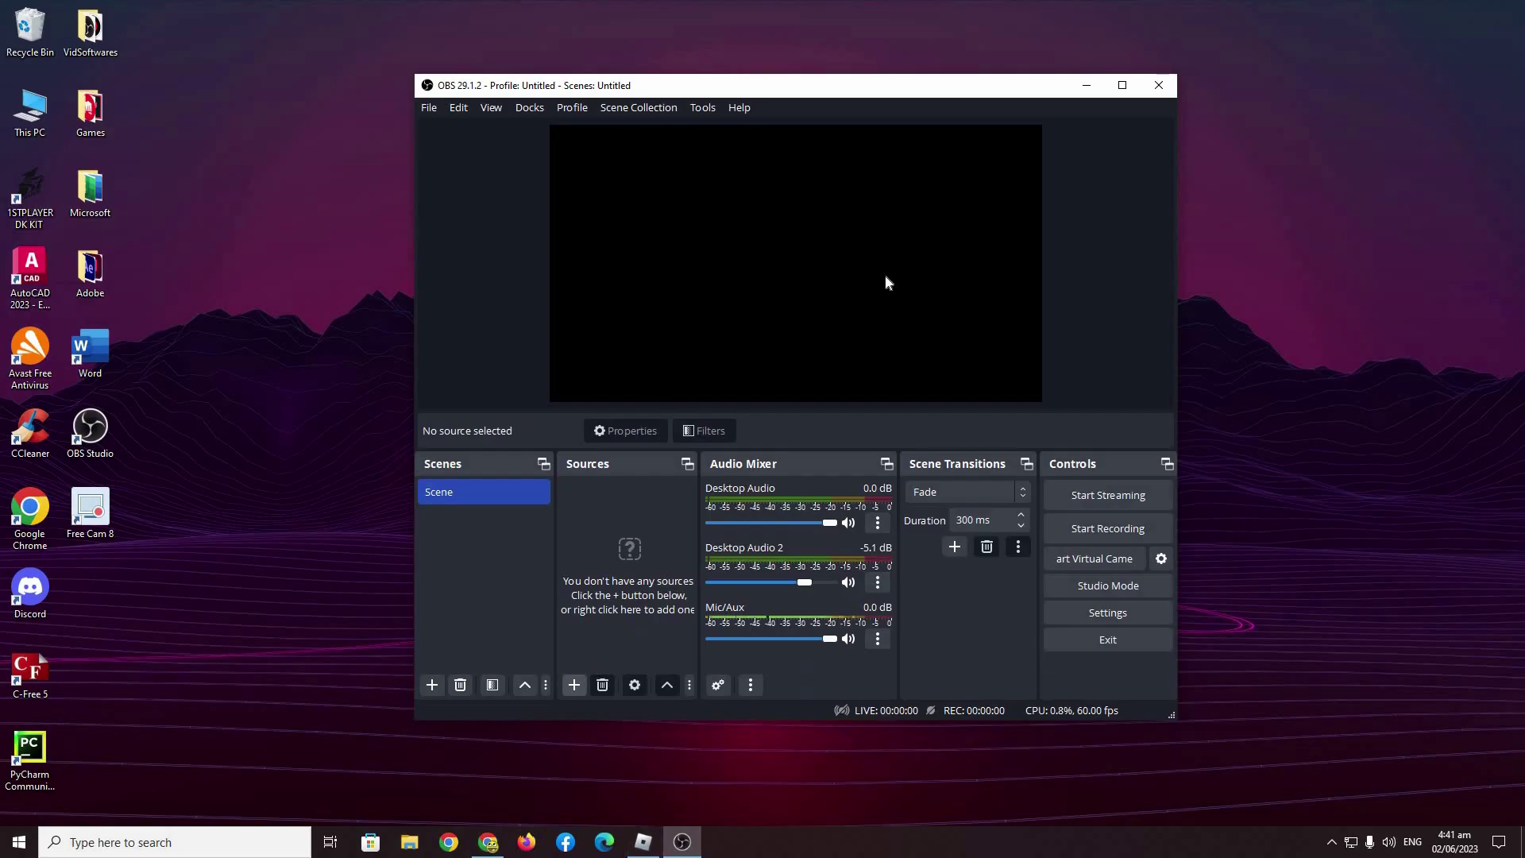
click(1088, 93)
click(574, 686)
click(699, 756)
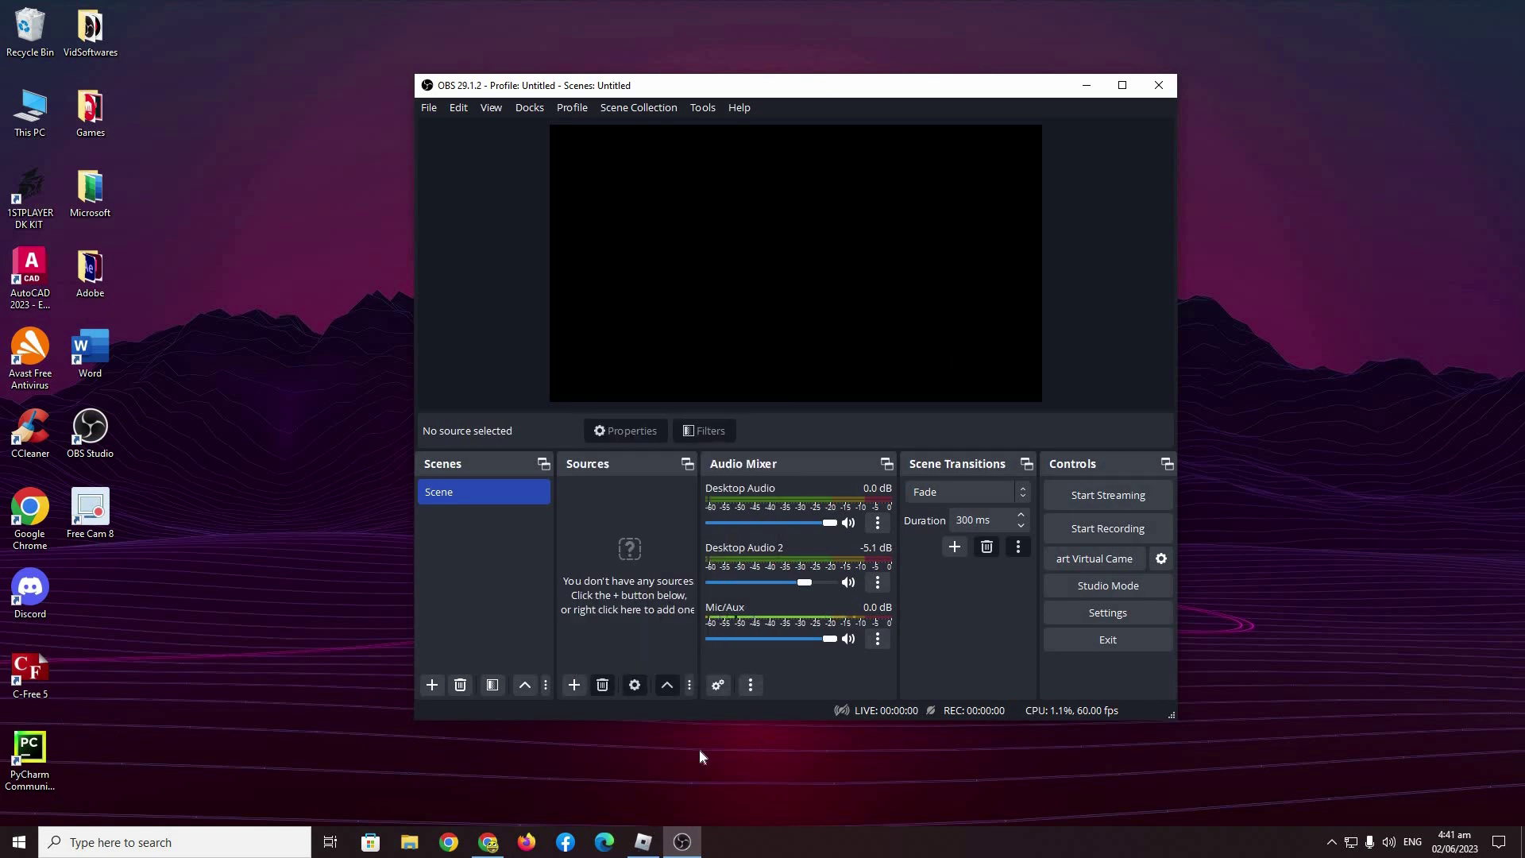